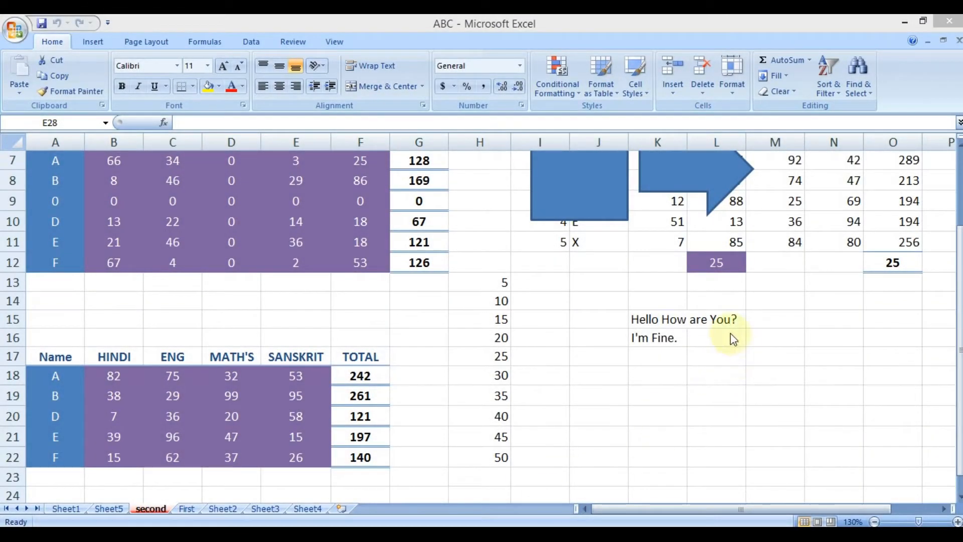
pyautogui.click(690, 362)
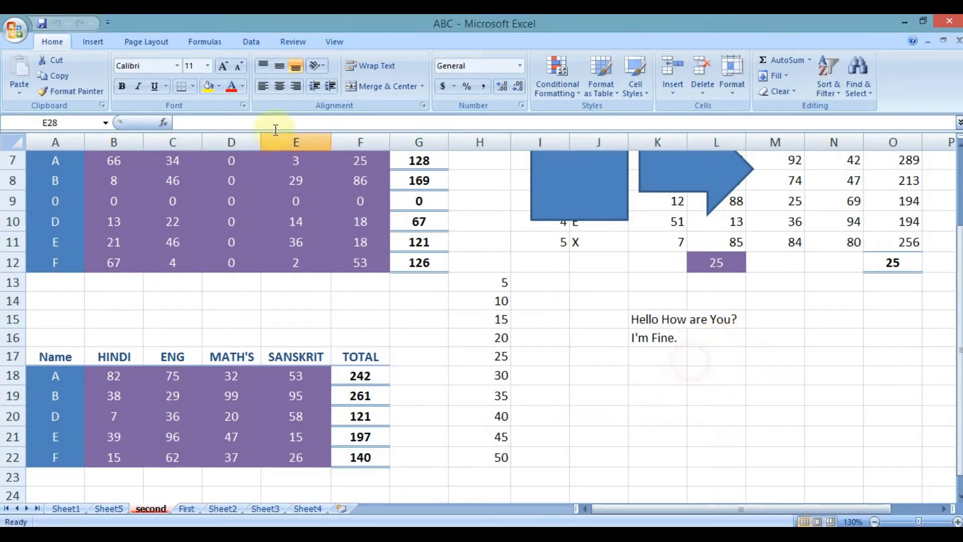
pyautogui.click(103, 42)
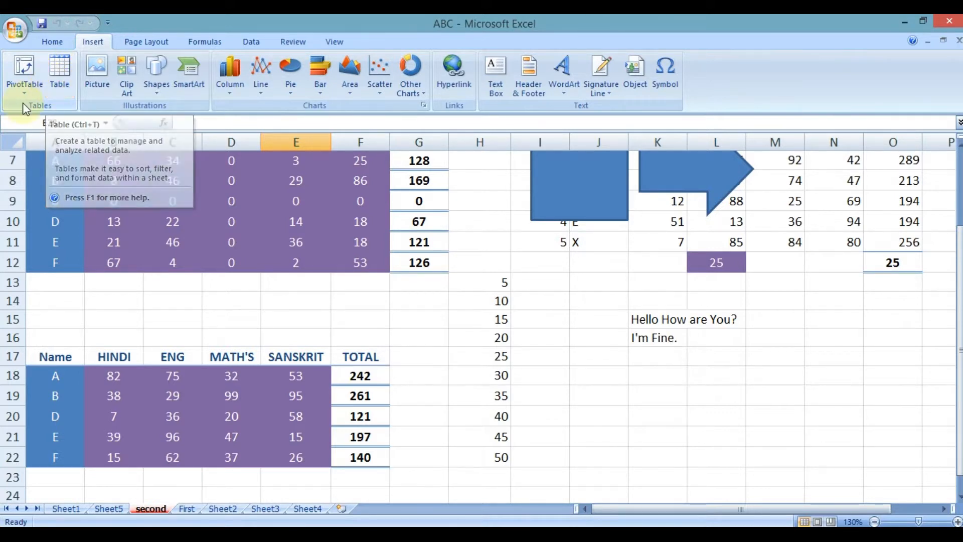
pyautogui.click(63, 43)
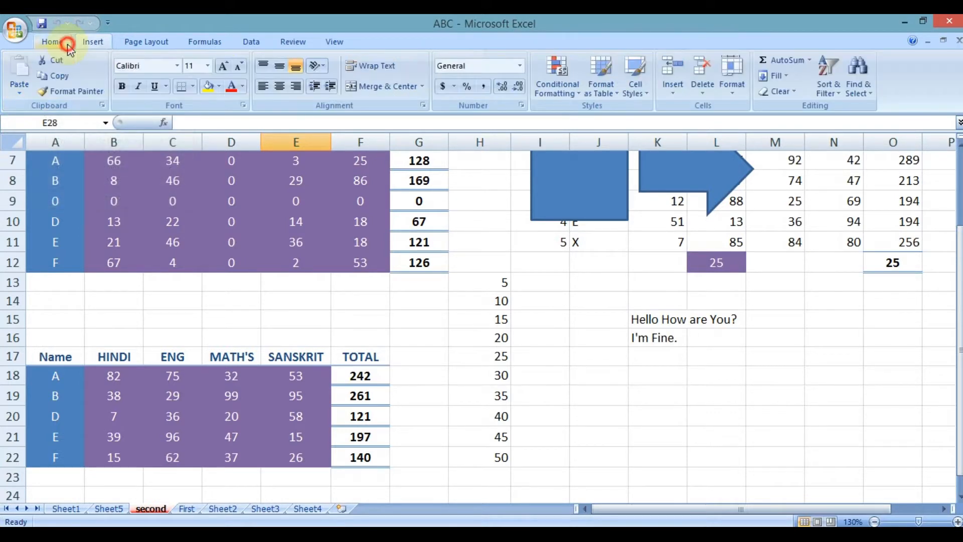
pyautogui.click(612, 91)
pyautogui.click(613, 93)
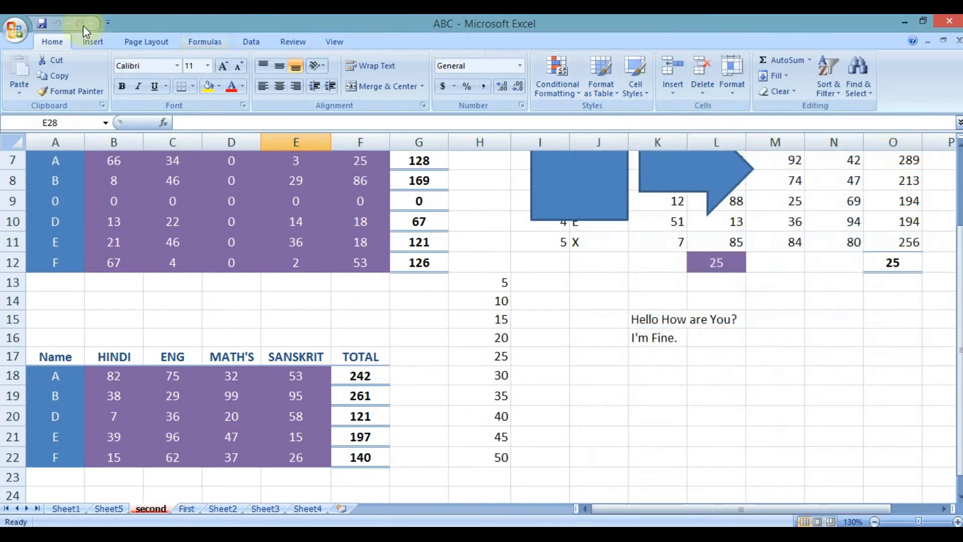
# Create a table from the range A17:F22, marking that the table has headers.
pyautogui.click(95, 43)
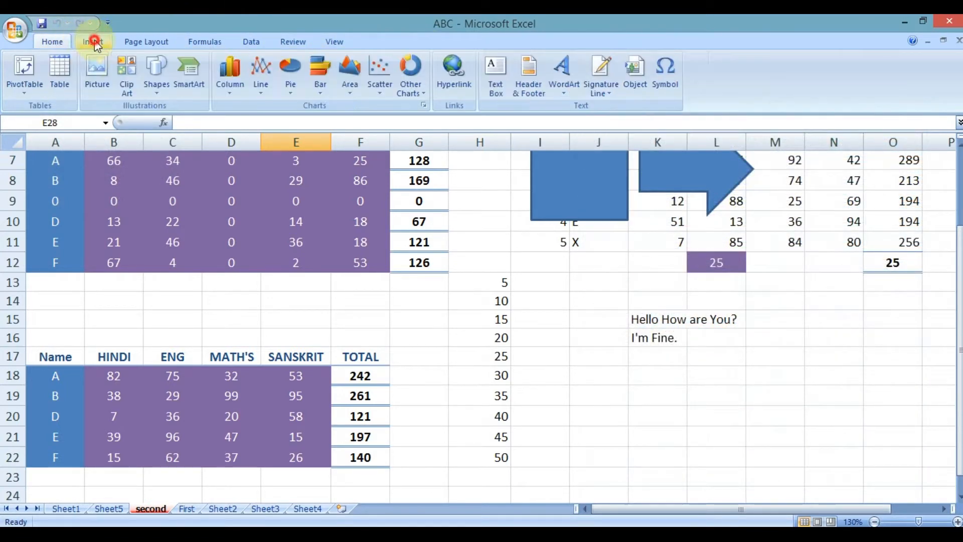
pyautogui.click(54, 94)
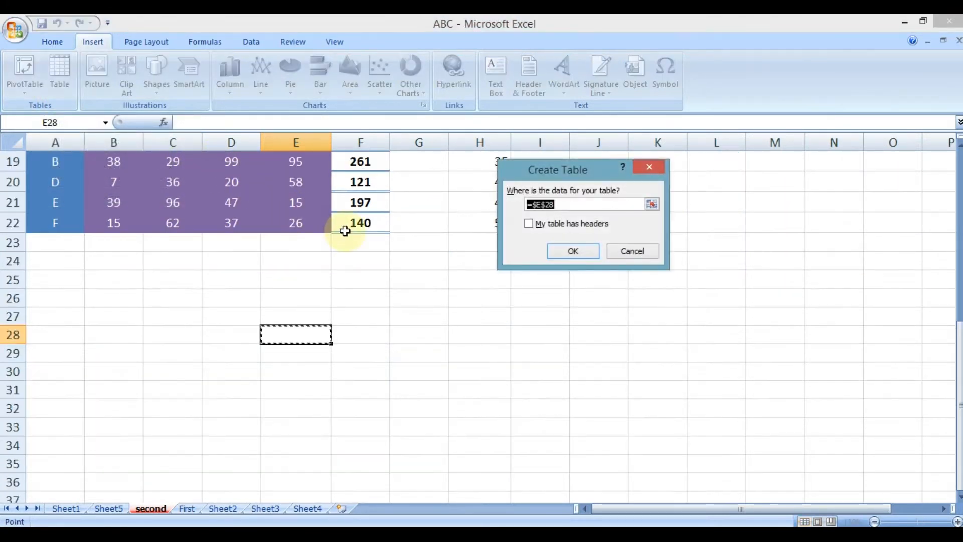
pyautogui.scroll(2, 267, 214)
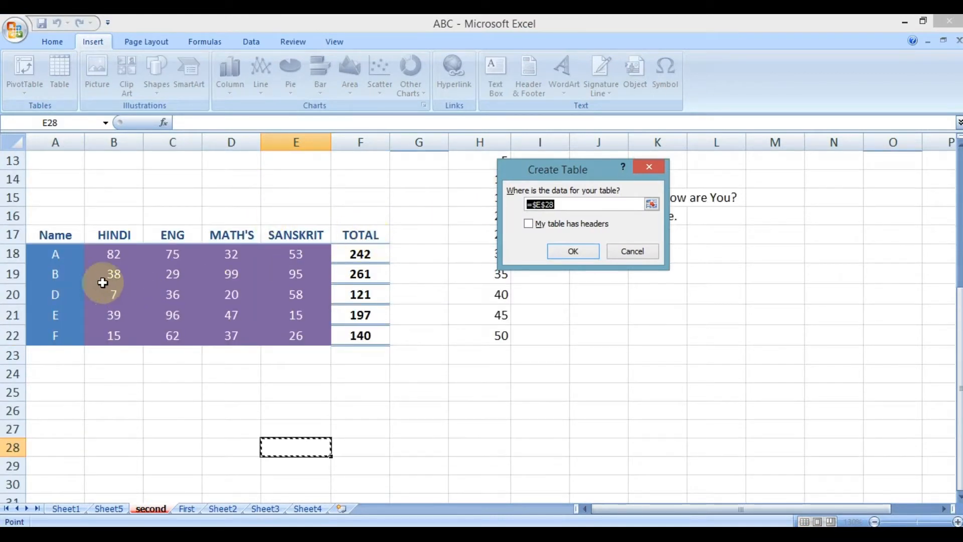
pyautogui.moveTo(52, 235); pyautogui.dragTo(339, 335)
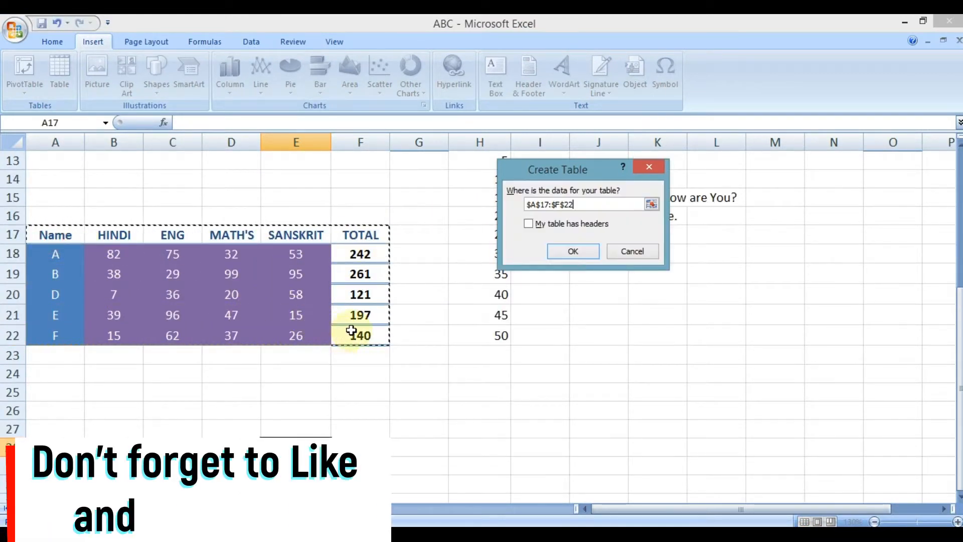
pyautogui.click(530, 225)
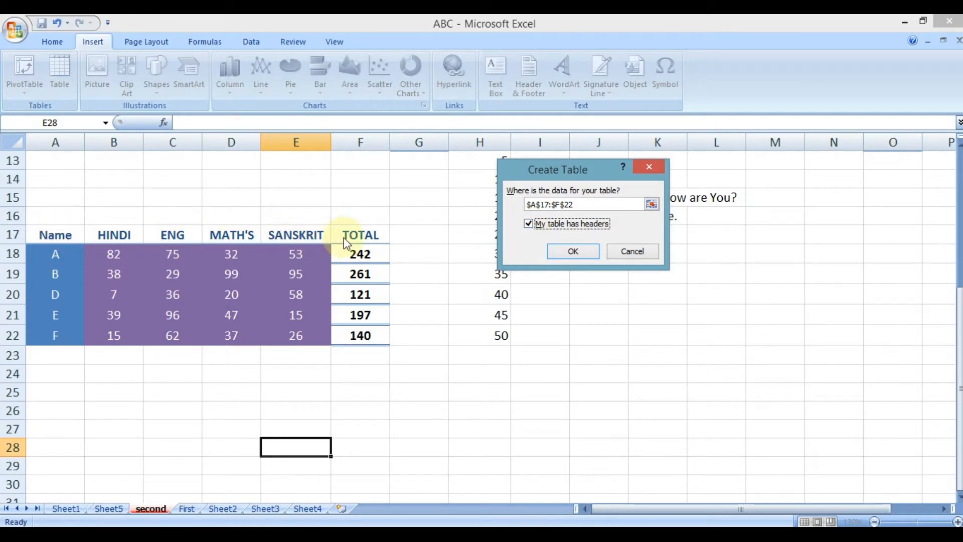
pyautogui.click(574, 252)
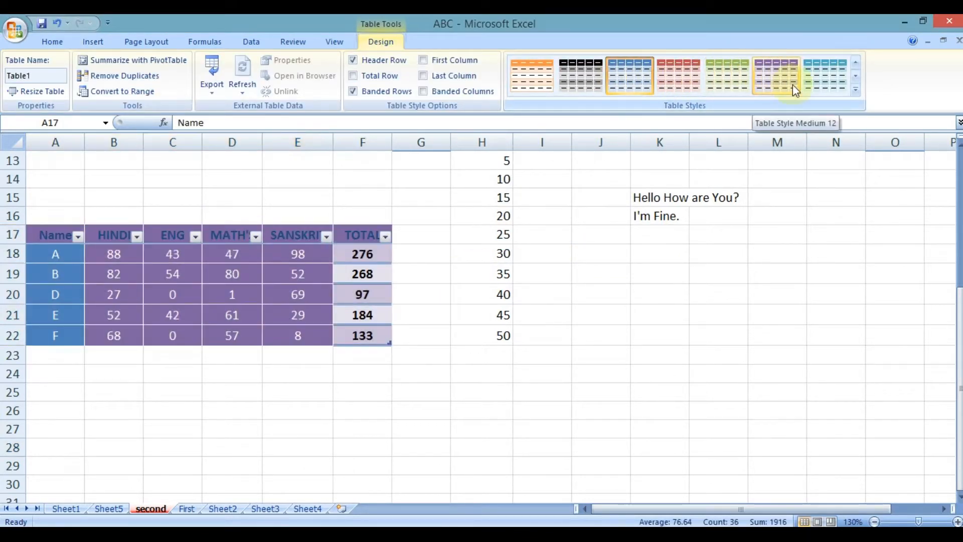
# Preview the dark blue table style on the marks table, close the style gallery, and undo the table creation.
pyautogui.click(852, 94)
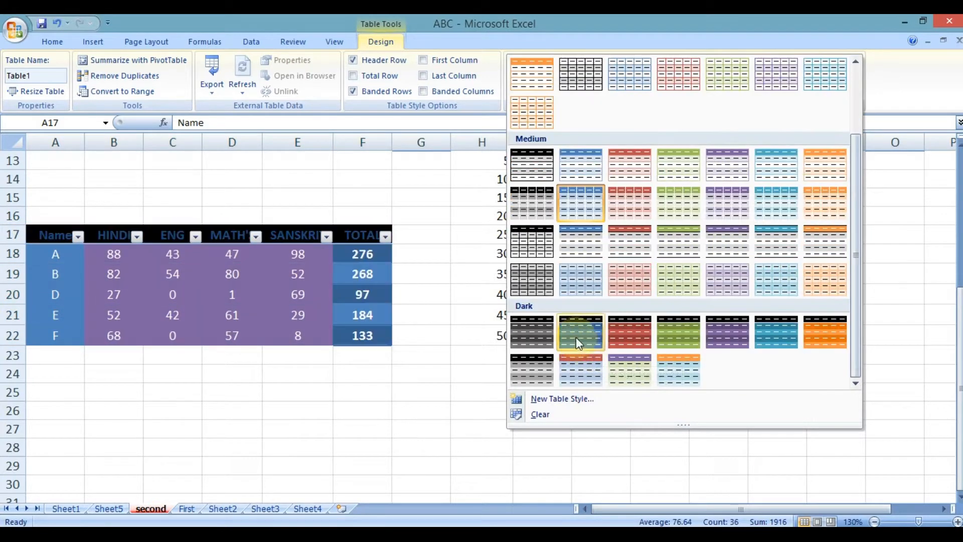
pyautogui.click(423, 420)
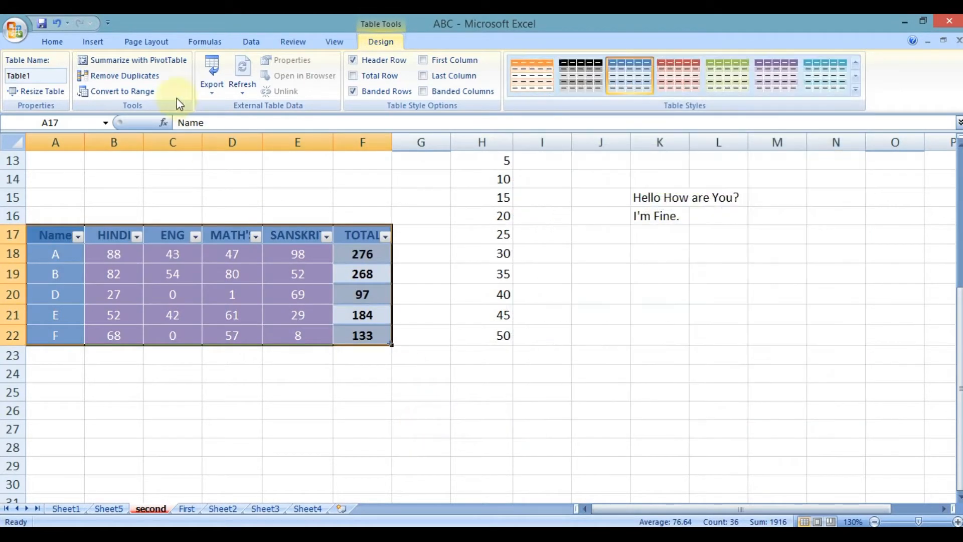
pyautogui.click(59, 23)
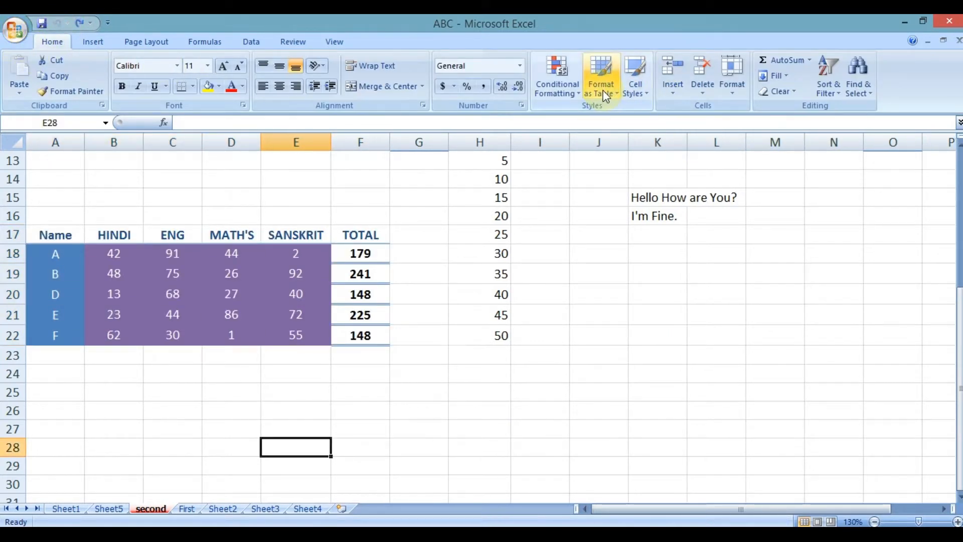
# Insert the FIRST AiD picture from the JC Images folder into the sheet.
pyautogui.scroll(-1, 604, 89)
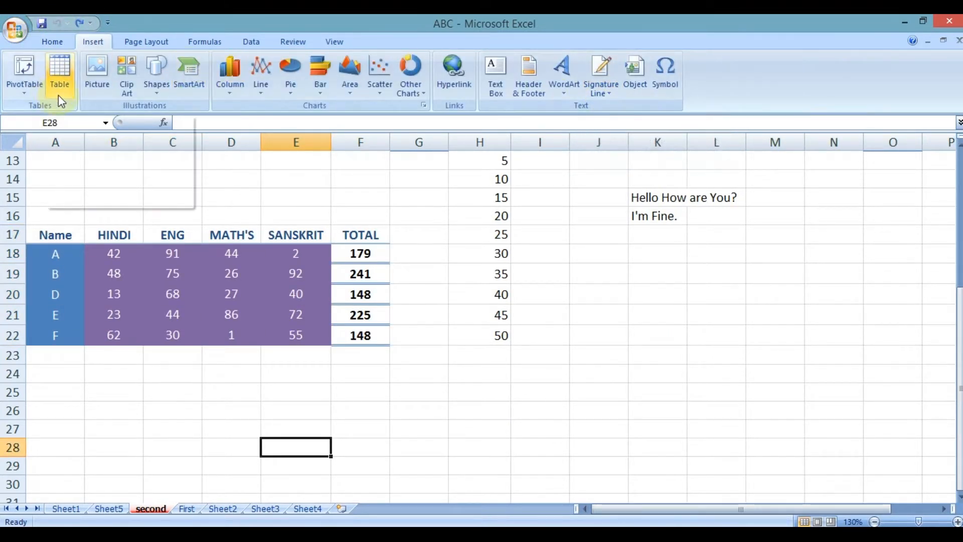
pyautogui.click(103, 98)
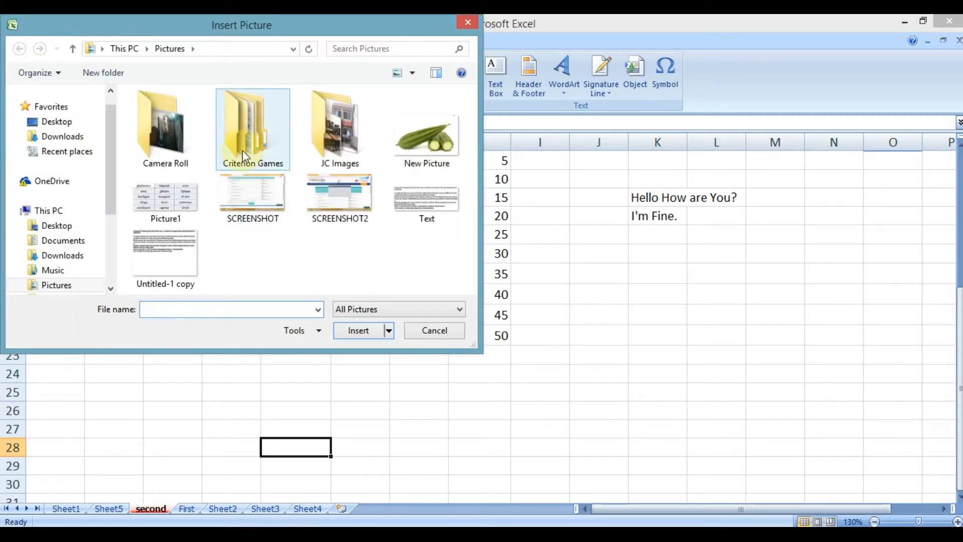
pyautogui.doubleClick(329, 134)
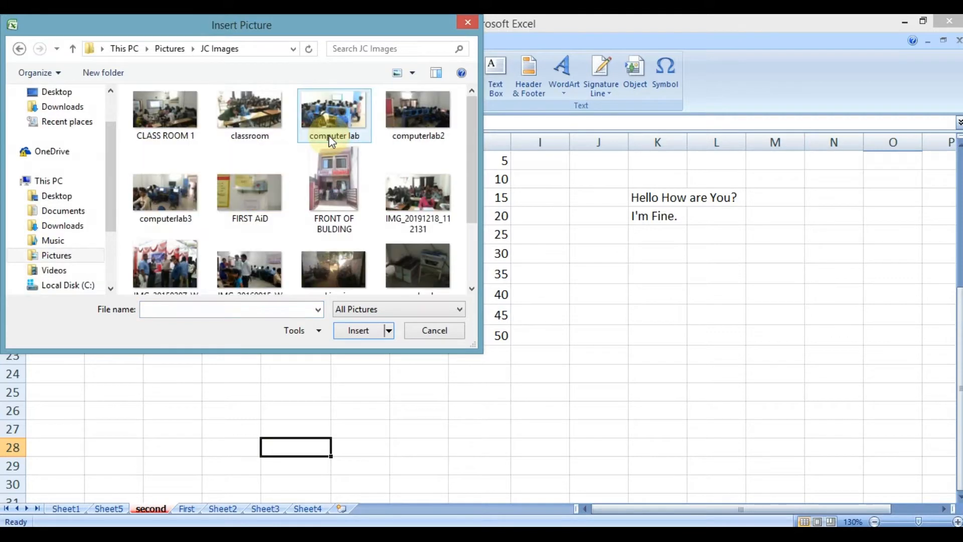
pyautogui.doubleClick(269, 206)
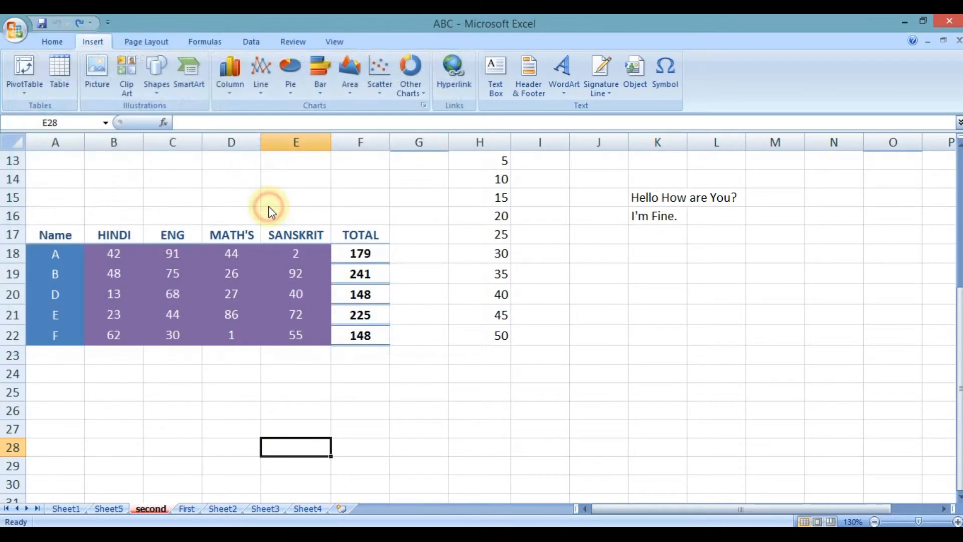
# Shrink the inserted first-aid picture by its corner to about 20 by 35.56 inches.
pyautogui.scroll(-8, 615, 426)
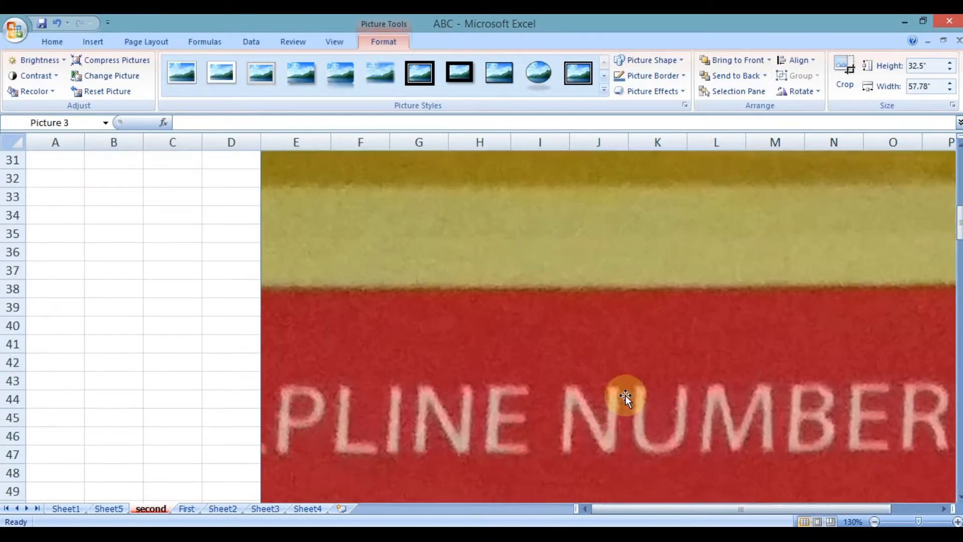
pyautogui.scroll(6, 631, 376)
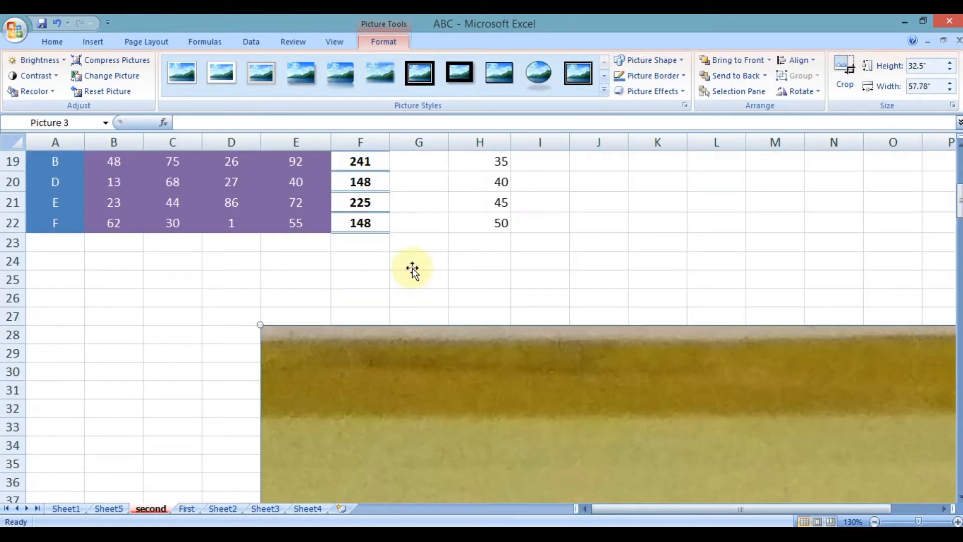
pyautogui.moveTo(262, 324); pyautogui.dragTo(745, 418)
pyautogui.moveTo(601, 455); pyautogui.dragTo(209, 223)
pyautogui.moveTo(86, 184); pyautogui.dragTo(744, 391)
pyautogui.moveTo(758, 428); pyautogui.dragTo(161, 213)
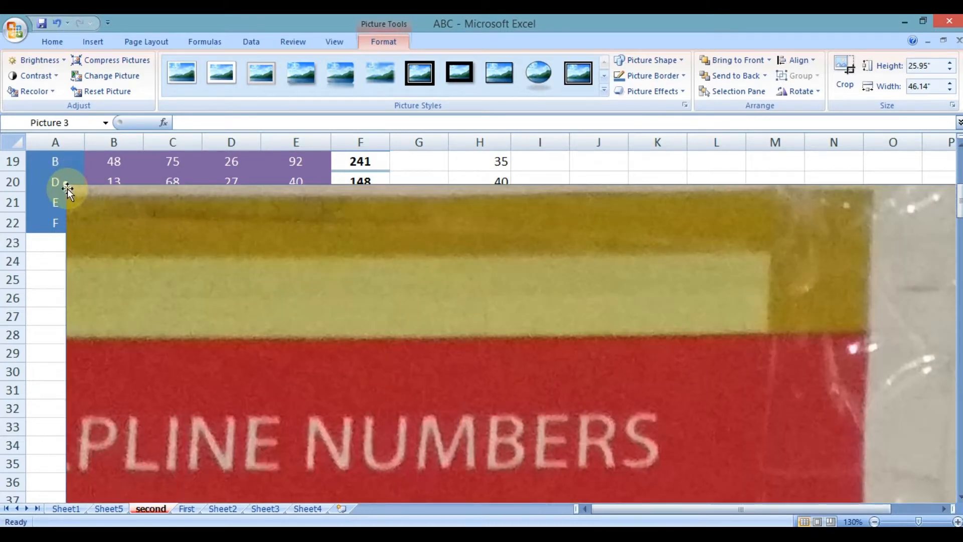
pyautogui.moveTo(68, 183); pyautogui.dragTo(88, 170)
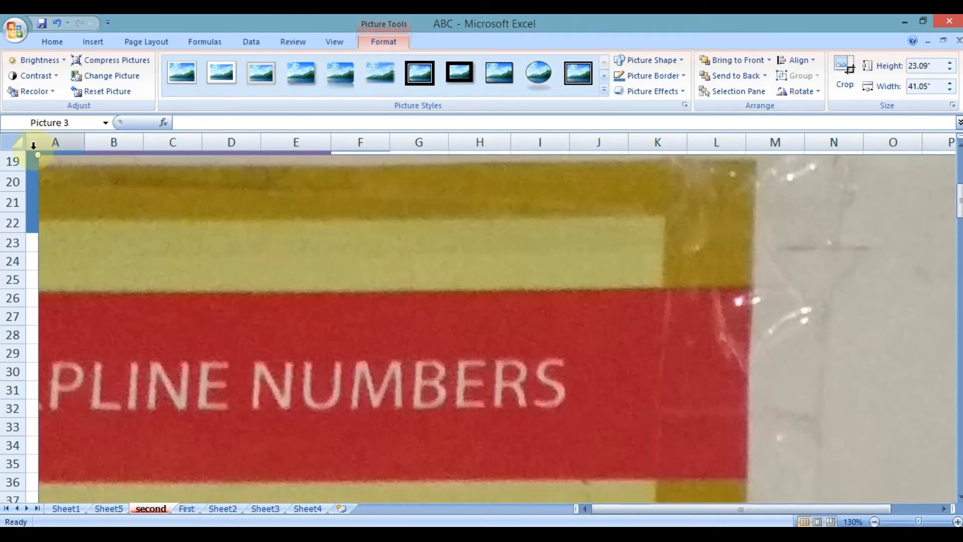
pyautogui.scroll(1, 103, 189)
pyautogui.moveTo(311, 200); pyautogui.dragTo(493, 233)
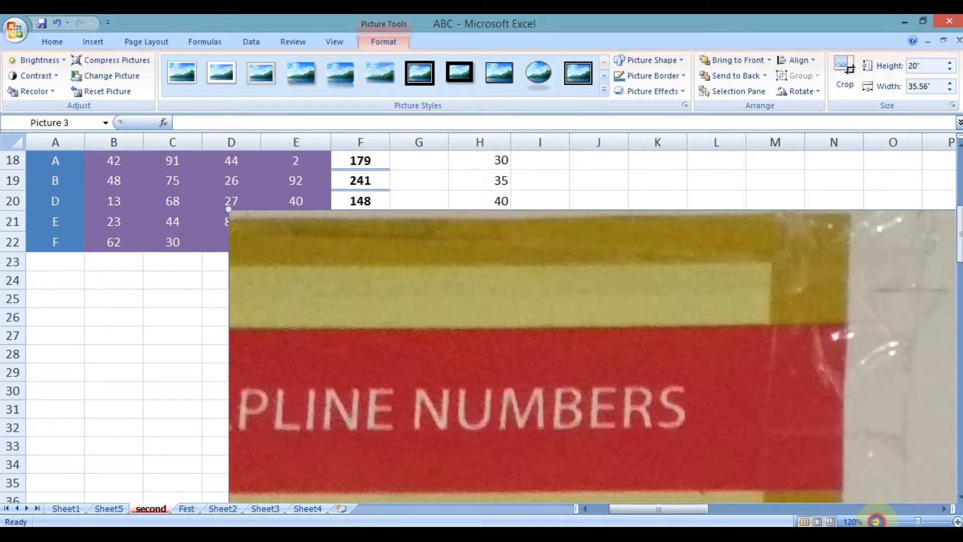
# Zoom the sheet out to 37% and shrink the first-aid picture to about 3.75 by 7.14 inches.
pyautogui.click(875, 521)
pyautogui.click(875, 522)
pyautogui.click(876, 522)
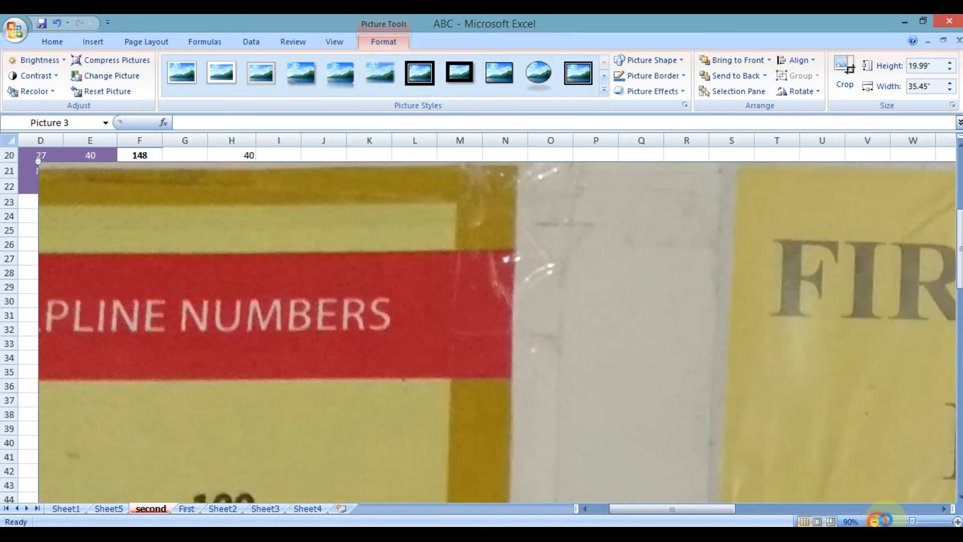
pyautogui.moveTo(913, 522); pyautogui.dragTo(892, 523)
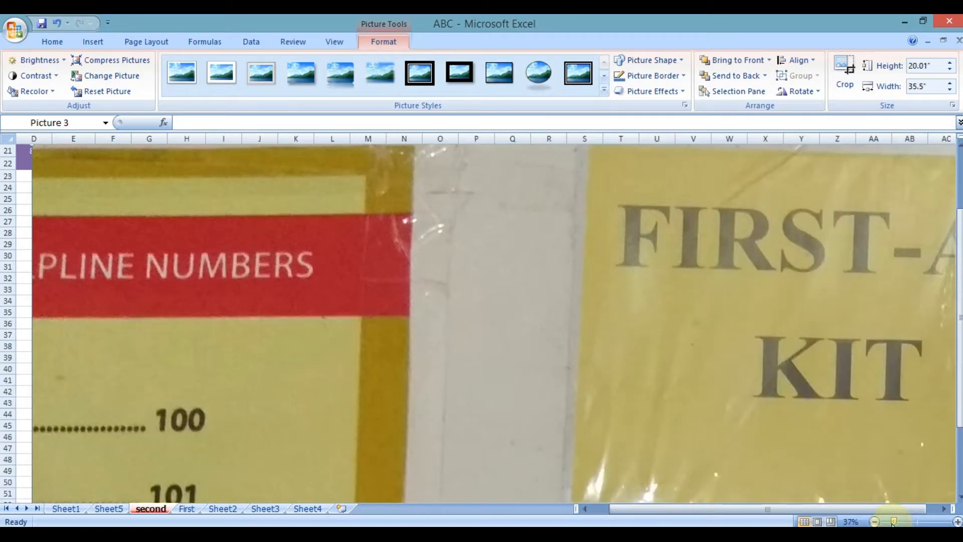
pyautogui.scroll(2, 452, 337)
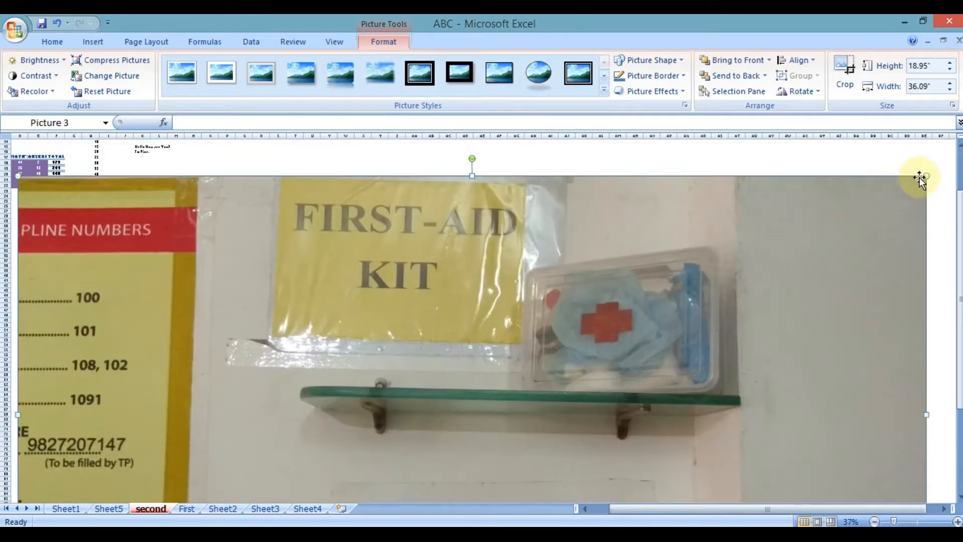
pyautogui.moveTo(452, 221); pyautogui.dragTo(152, 225)
pyautogui.scroll(-3, 205, 482)
pyautogui.moveTo(301, 195); pyautogui.dragTo(104, 281)
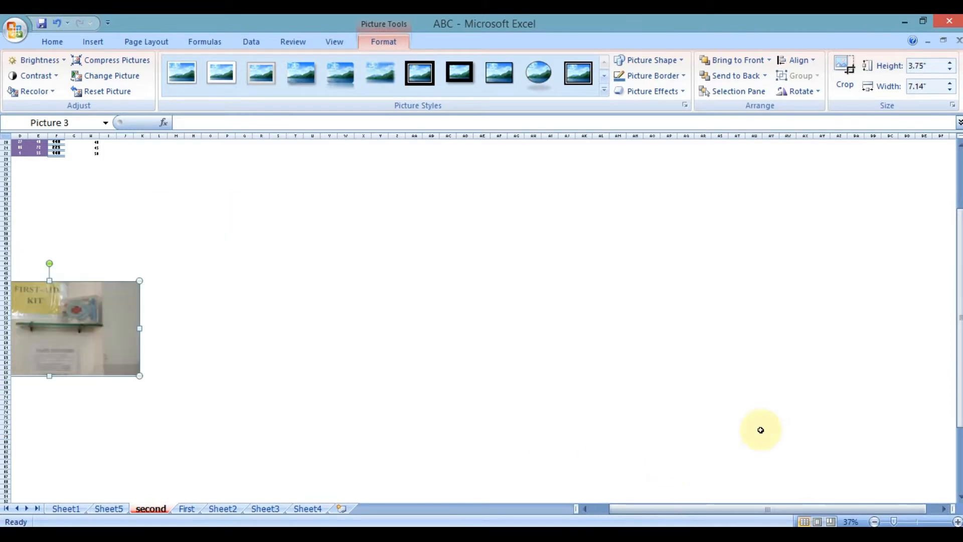
# Set the worksheet zoom to 100%.
pyautogui.click(333, 42)
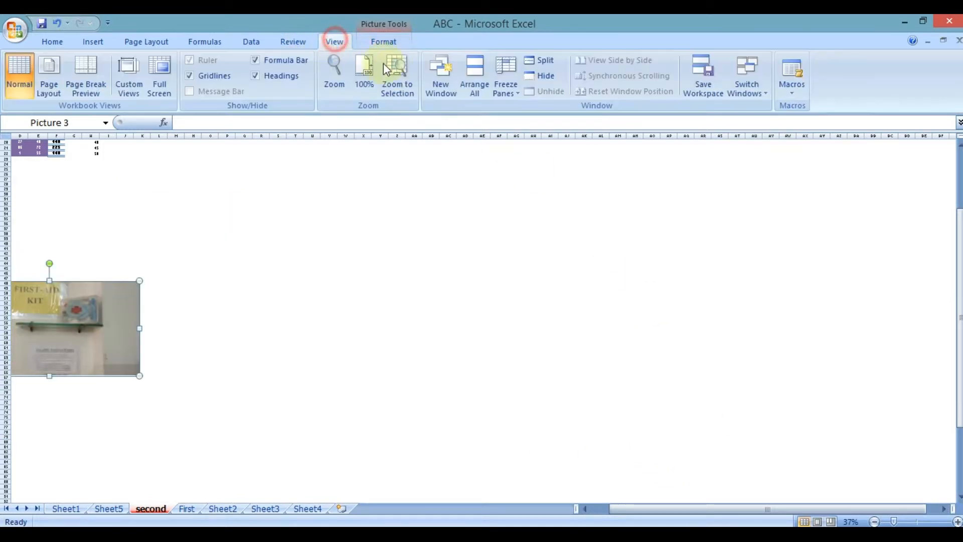
pyautogui.click(364, 80)
pyautogui.scroll(15, 210, 322)
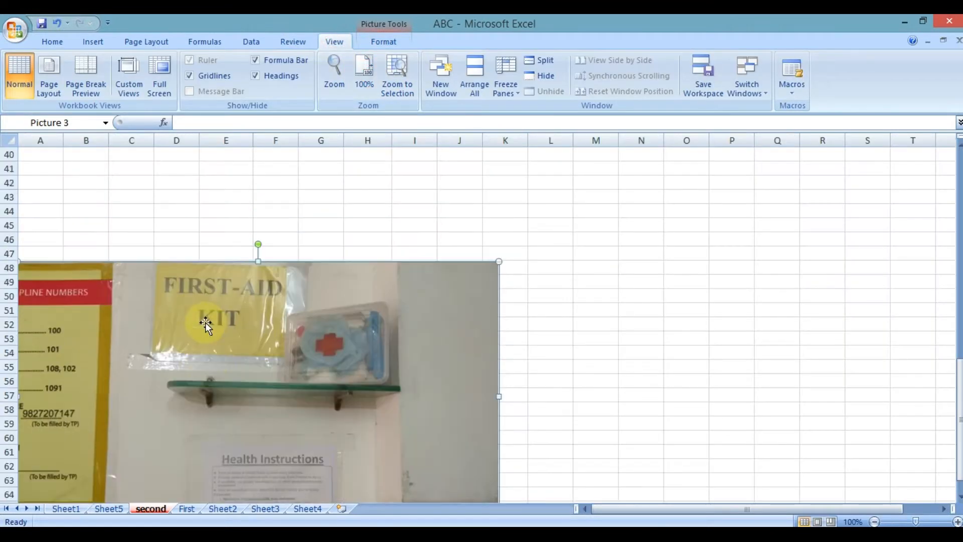
pyautogui.scroll(-11, 210, 322)
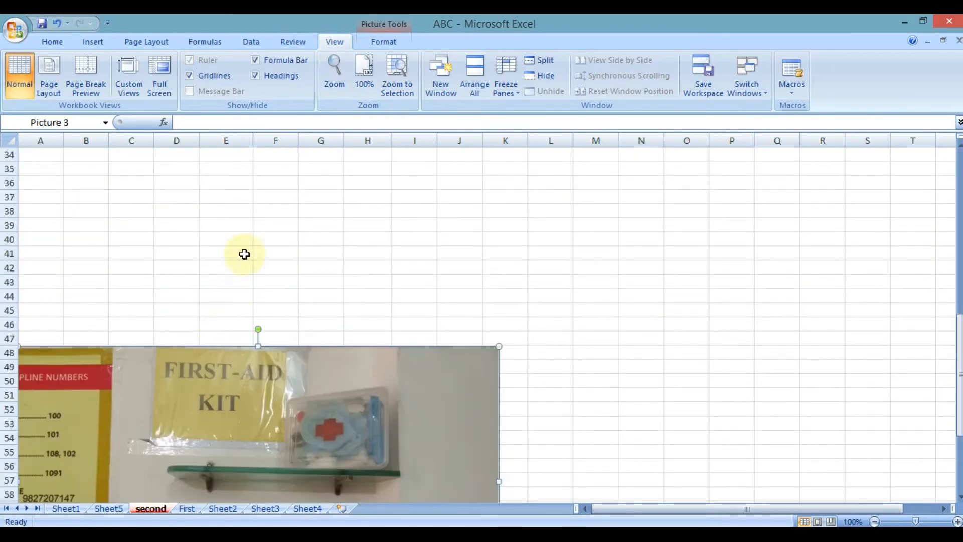
# Move the first-aid picture up to about cell C35, and delete it from the sheet.
pyautogui.click(85, 47)
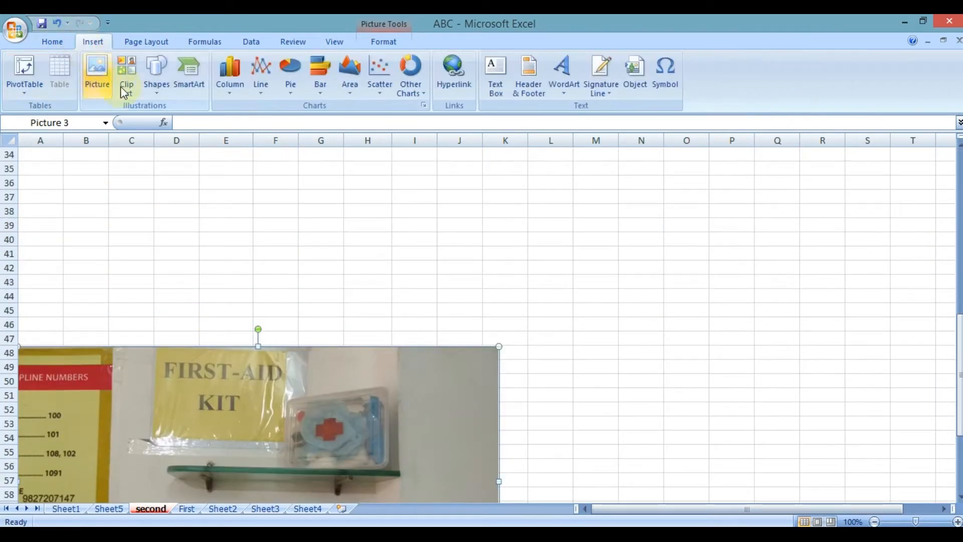
pyautogui.moveTo(271, 384); pyautogui.dragTo(374, 204)
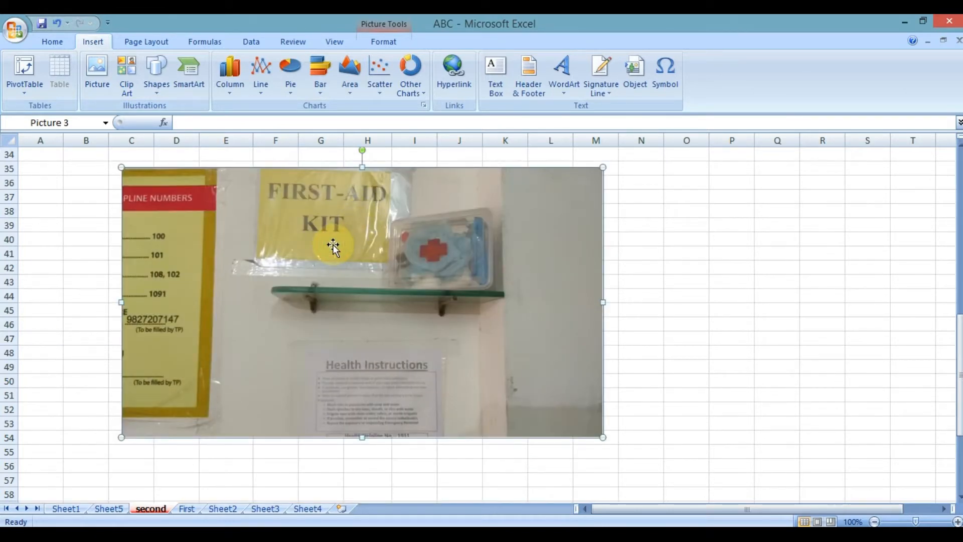
pyautogui.press('Delete')
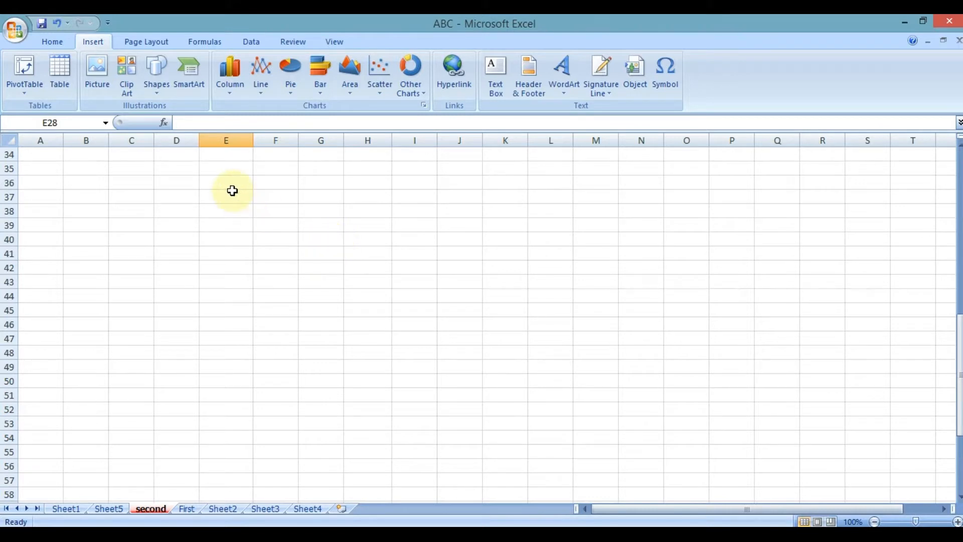
# Search the clip art collections with the keyword cleared to list clips of all media file types.
pyautogui.scroll(11, 232, 191)
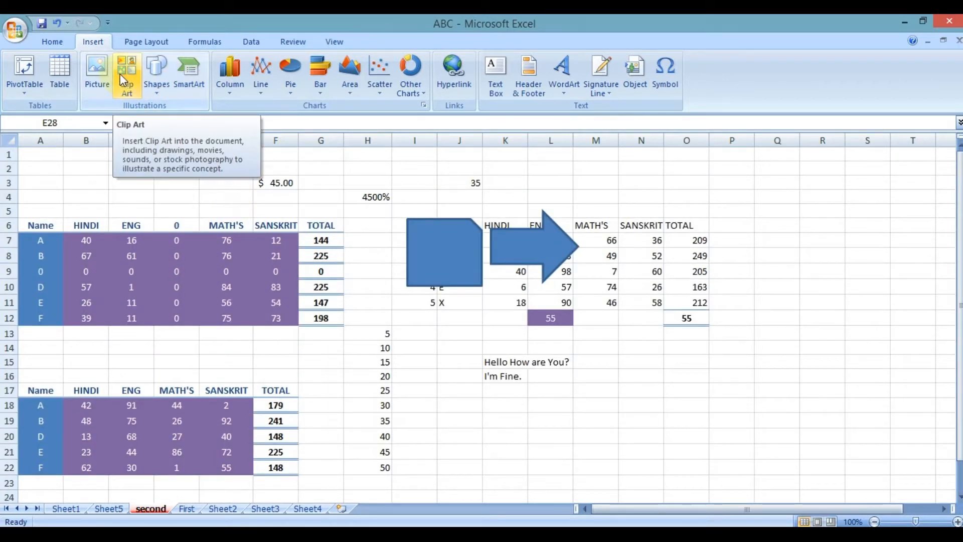
pyautogui.click(141, 85)
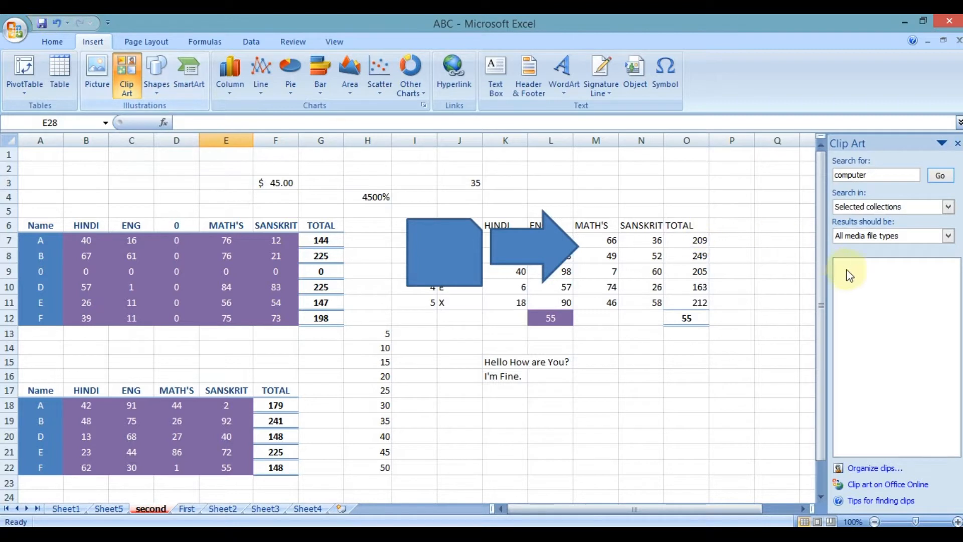
pyautogui.doubleClick(884, 176)
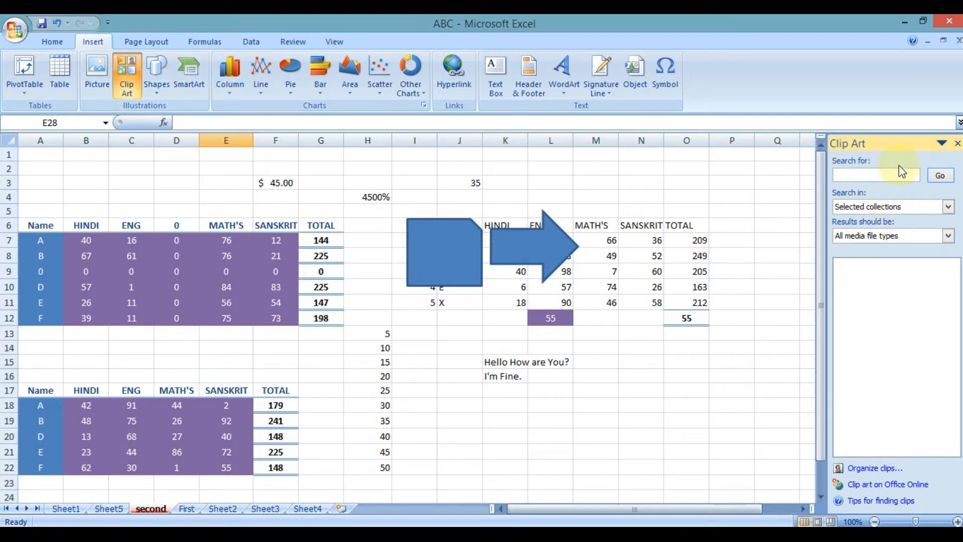
pyautogui.click(940, 176)
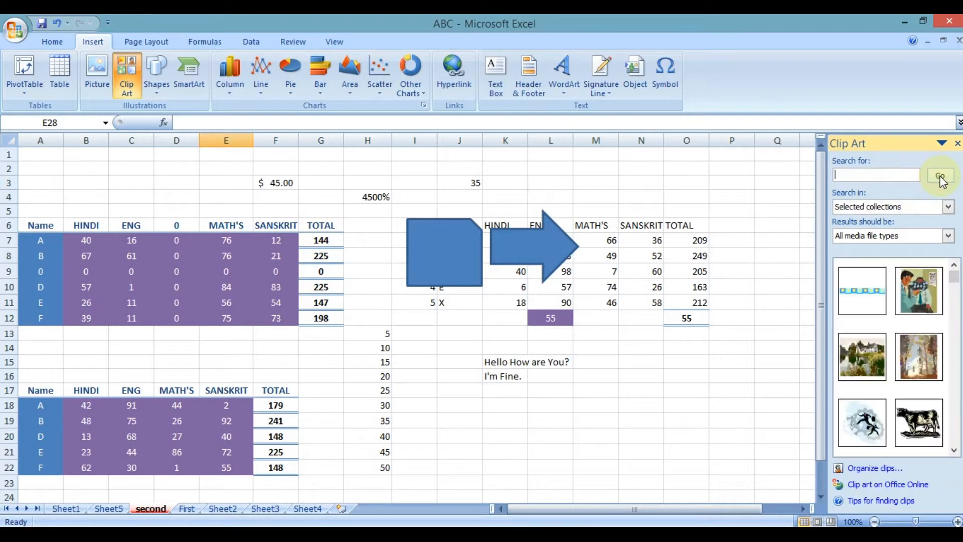
pyautogui.click(889, 176)
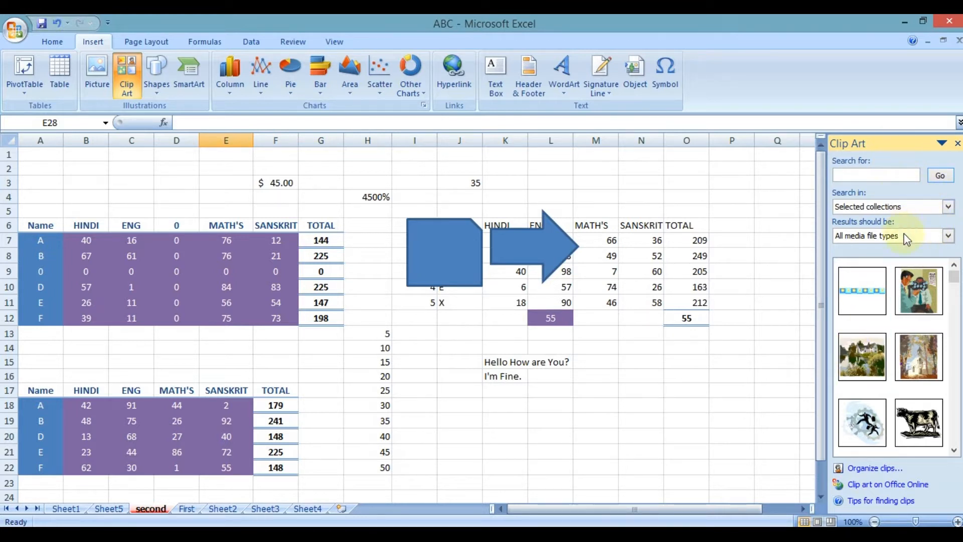
# Insert two copies of the Eiffel Tower clip art into the worksheet.
pyautogui.moveTo(936, 388)
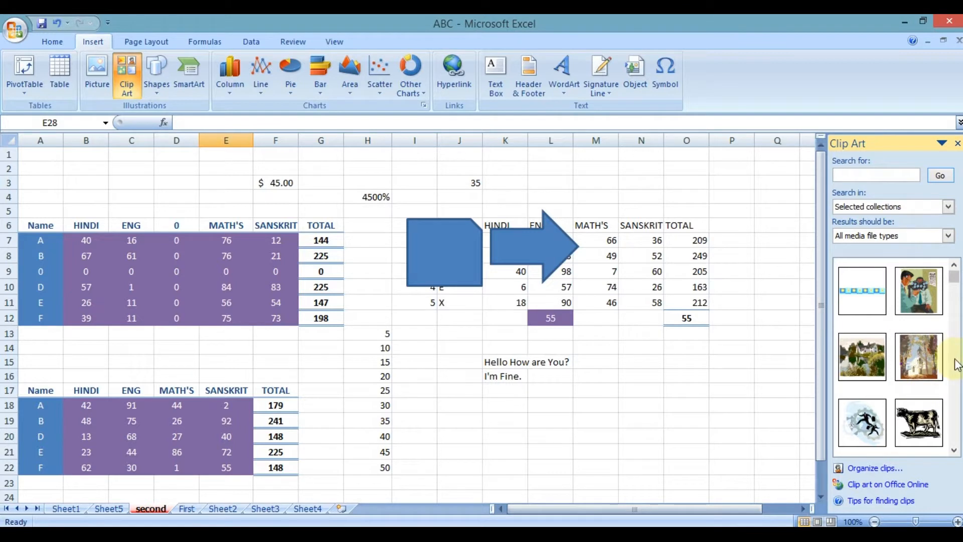
pyautogui.scroll(-2, 953, 361)
pyautogui.click(920, 369)
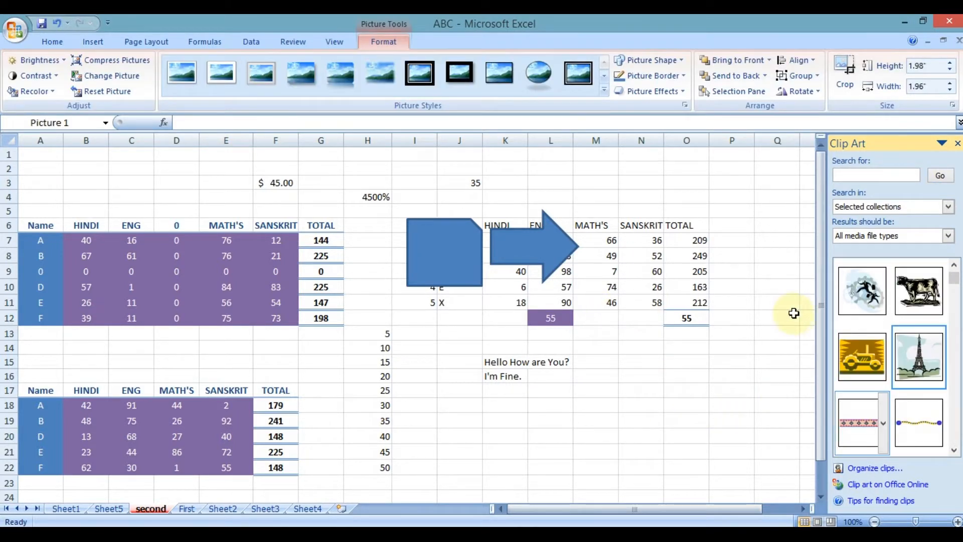
pyautogui.moveTo(922, 372); pyautogui.dragTo(631, 416)
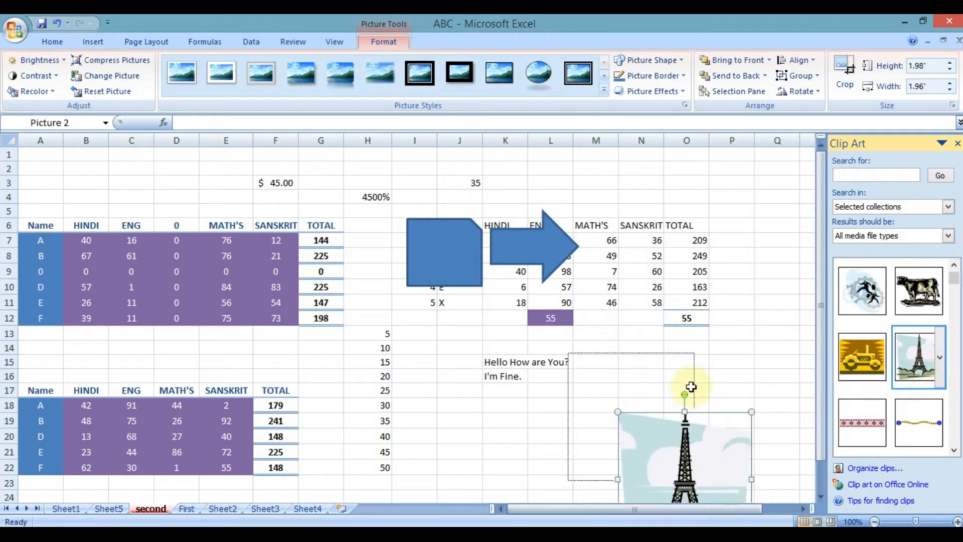
# Close the clip art search and move the second Eiffel Tower clip to about columns J to L, below the greeting text.
pyautogui.click(959, 143)
pyautogui.scroll(-3, 697, 394)
pyautogui.moveTo(694, 390); pyautogui.dragTo(508, 334)
# Delete both Eiffel Tower clips from the worksheet.
pyautogui.scroll(-4, 318, 374)
pyautogui.click(296, 316)
pyautogui.scroll(2, 293, 312)
pyautogui.scroll(3, 571, 251)
pyautogui.scroll(-3, 574, 251)
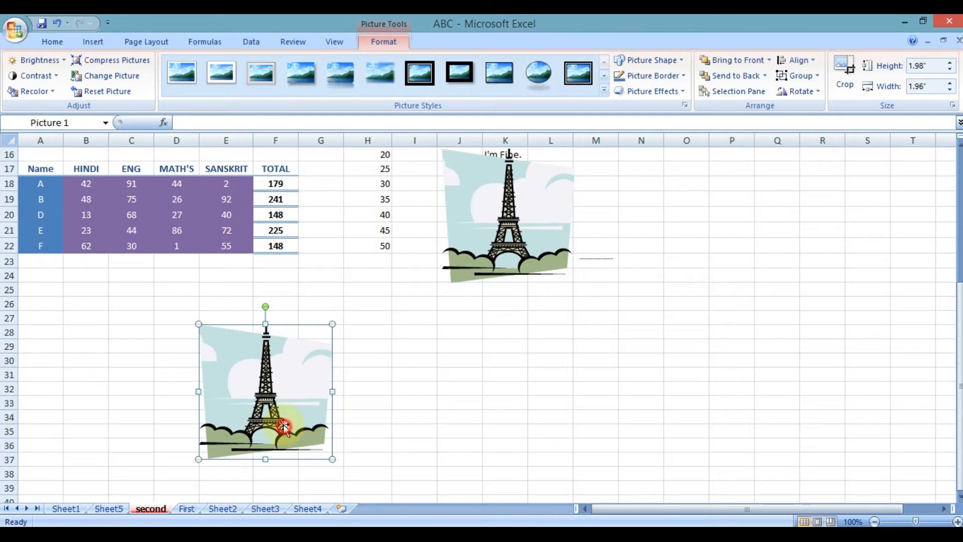
pyautogui.press('Delete')
pyautogui.click(492, 277)
pyautogui.press('Delete')
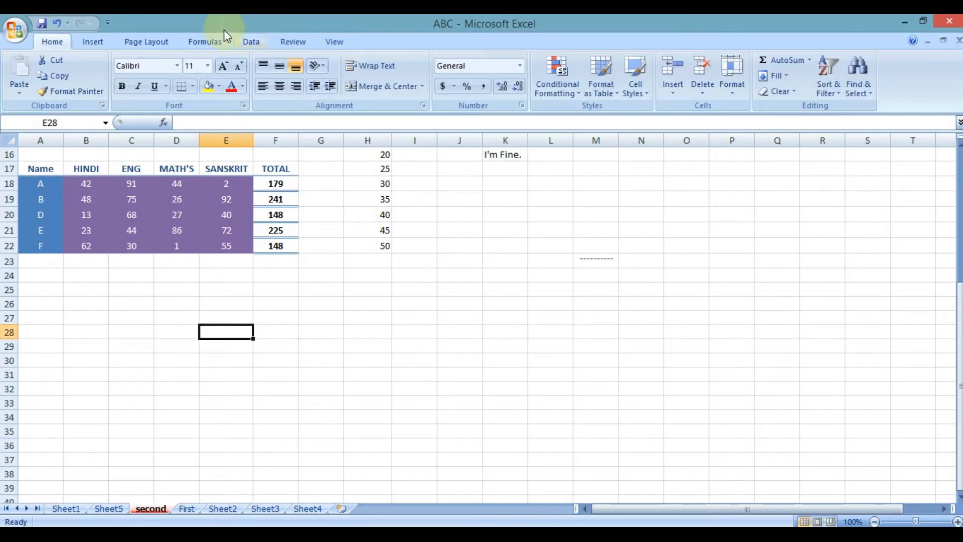
# Move the snipped-corner rectangle to about H8:I12 and the right arrow beside it to about J8:L12.
pyautogui.scroll(-1, 205, 74)
pyautogui.click(158, 83)
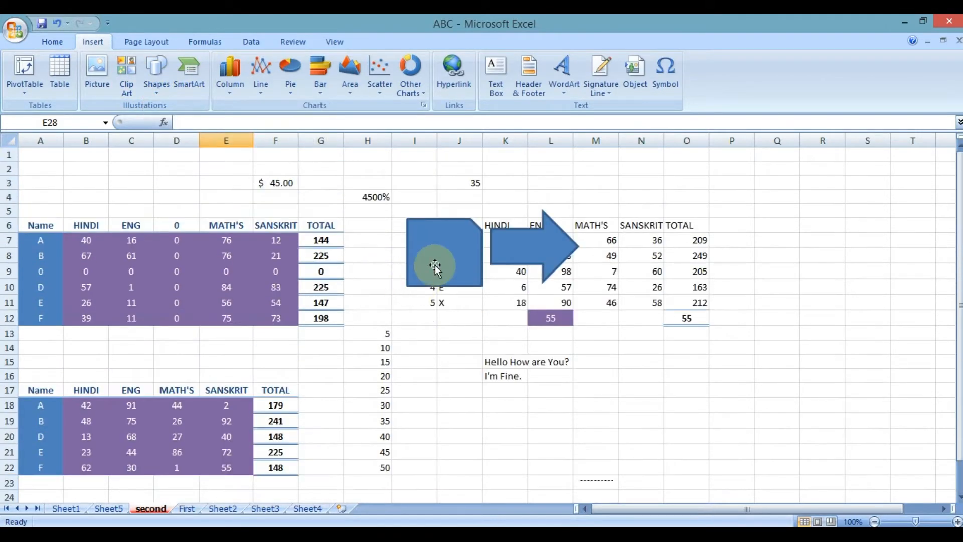
pyautogui.click(421, 265)
pyautogui.moveTo(420, 264); pyautogui.dragTo(373, 300)
pyautogui.moveTo(504, 251); pyautogui.dragTo(469, 298)
# Draw a folded corner shape about 1.55 by 1.48 inches over N3:P10 and rotate it clockwise.
pyautogui.click(157, 70)
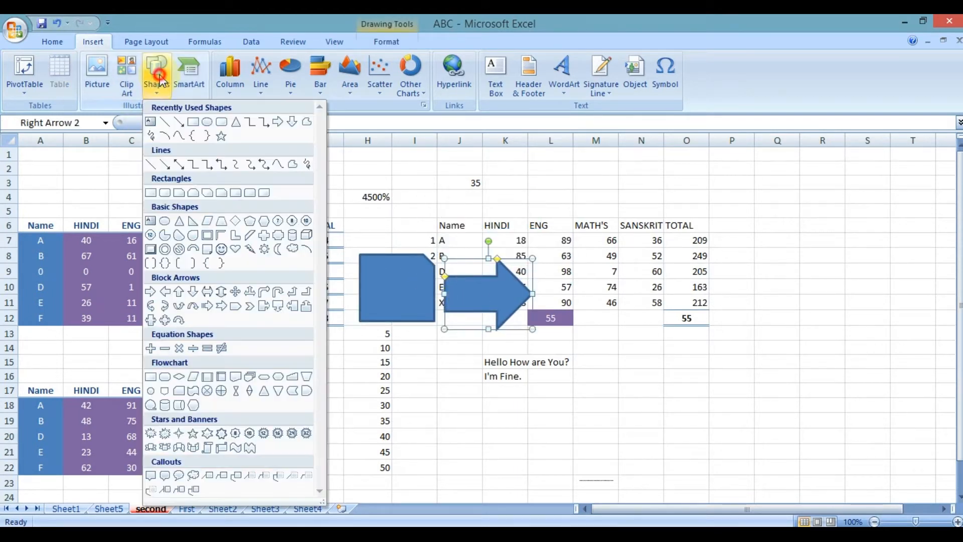
pyautogui.click(208, 251)
pyautogui.moveTo(642, 181); pyautogui.dragTo(742, 288)
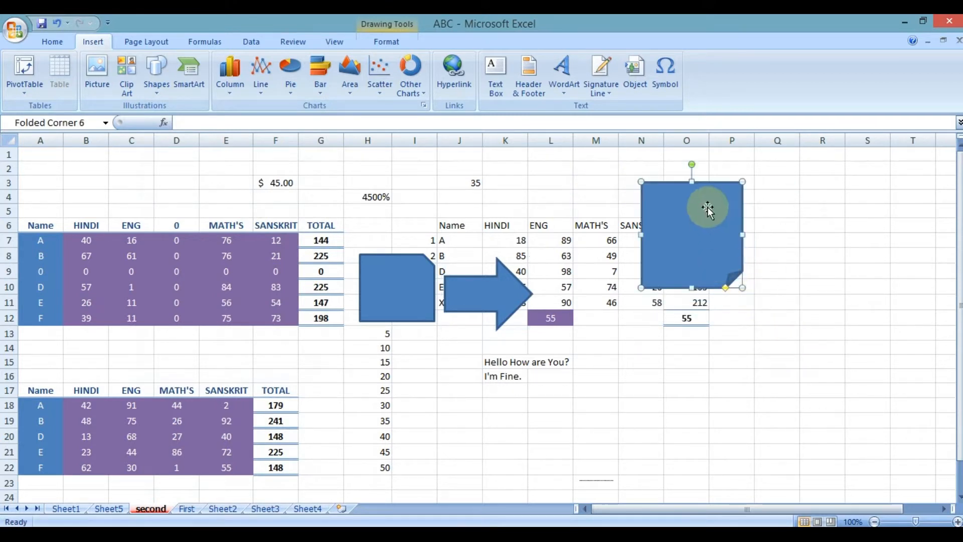
pyautogui.moveTo(694, 161); pyautogui.dragTo(728, 177)
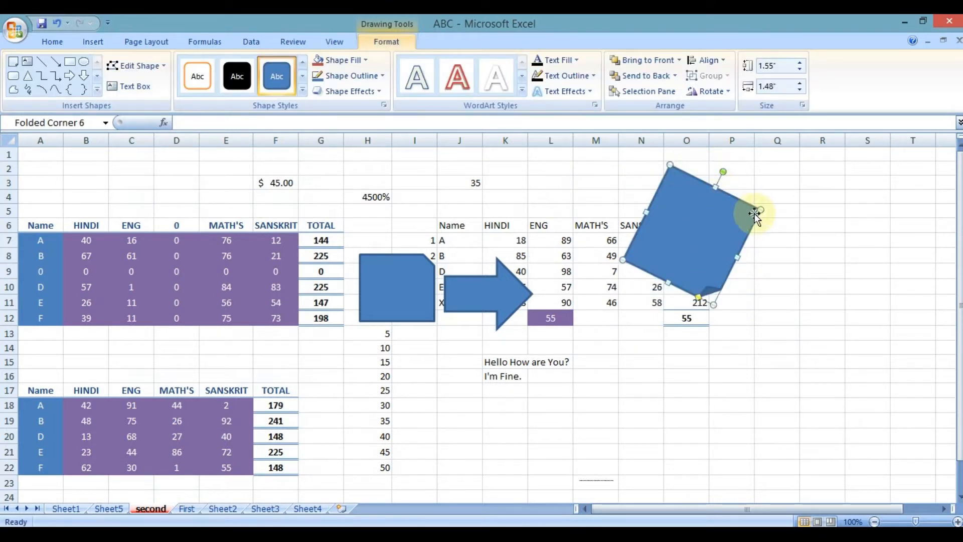
# Enlarge the folded corner shape to about 1.81 by 2.13 inches, and delete it.
pyautogui.moveTo(759, 212); pyautogui.dragTo(805, 204)
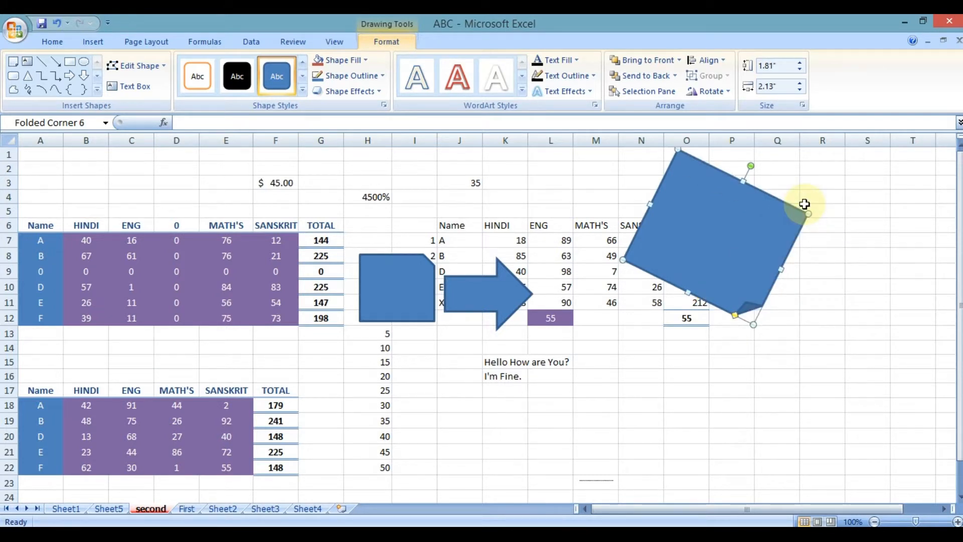
pyautogui.press('Delete')
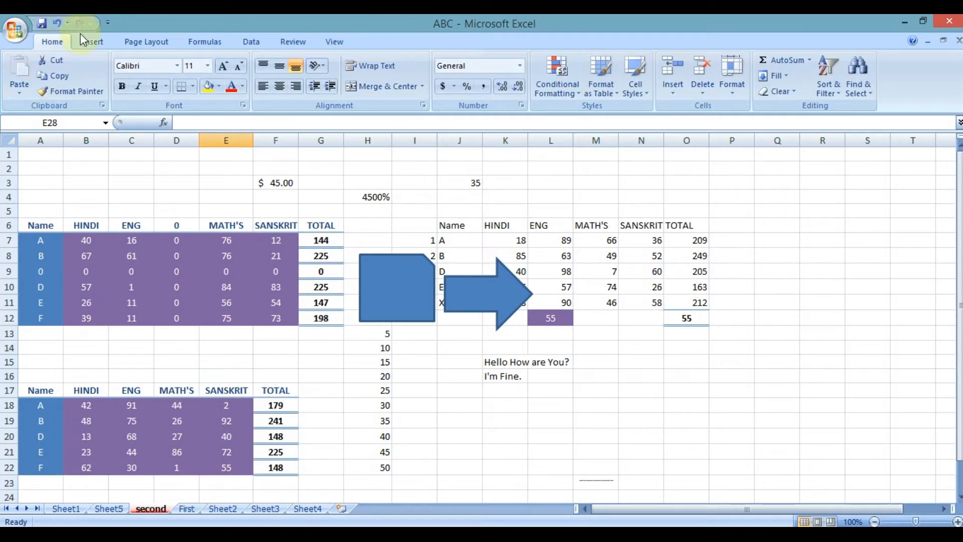
# Insert a Vertical Picture Accent List SmartArt graphic.
pyautogui.click(94, 42)
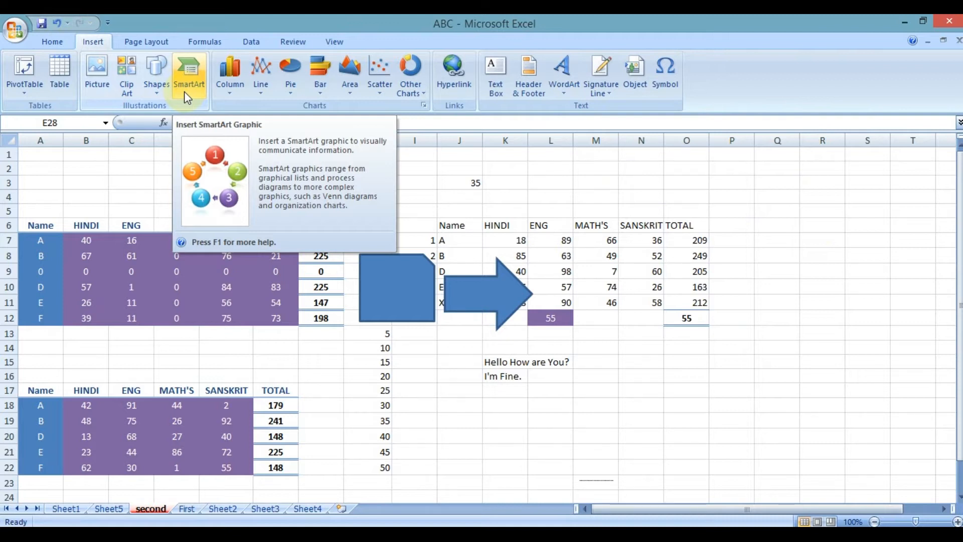
pyautogui.click(185, 93)
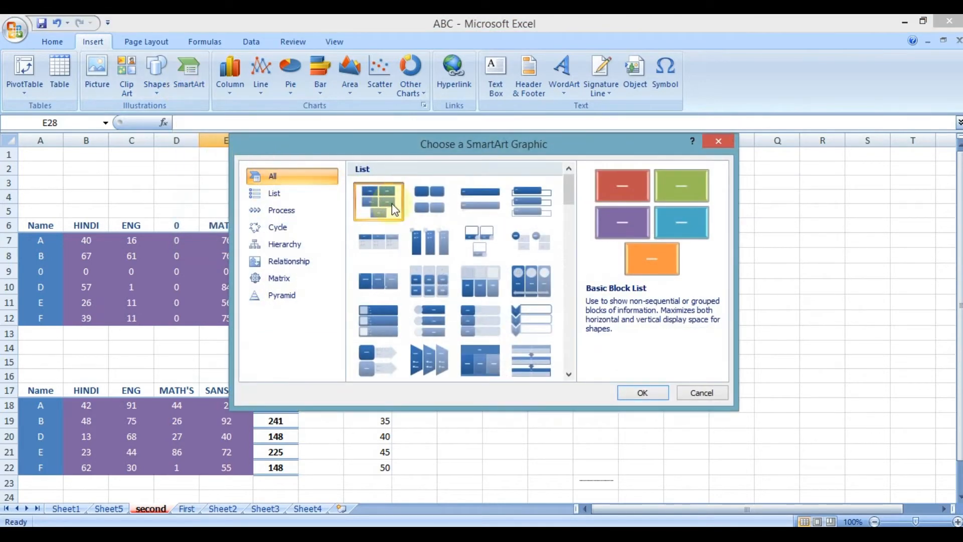
pyautogui.moveTo(396, 135); pyautogui.dragTo(319, 95)
pyautogui.moveTo(498, 167)
pyautogui.mouseDown()
pyautogui.moveTo(494, 288)
pyautogui.moveTo(512, 330)
pyautogui.moveTo(494, 150)
pyautogui.mouseUp()
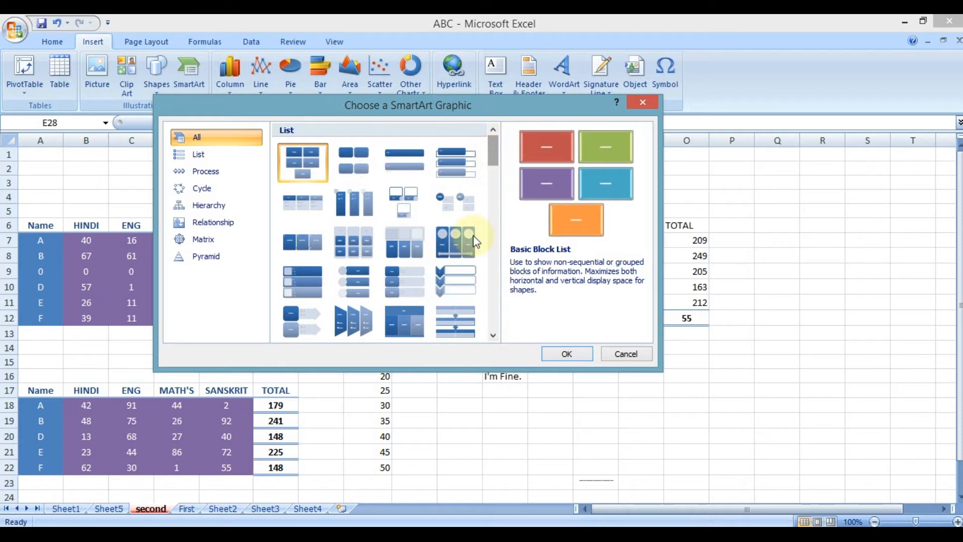
pyautogui.click(354, 284)
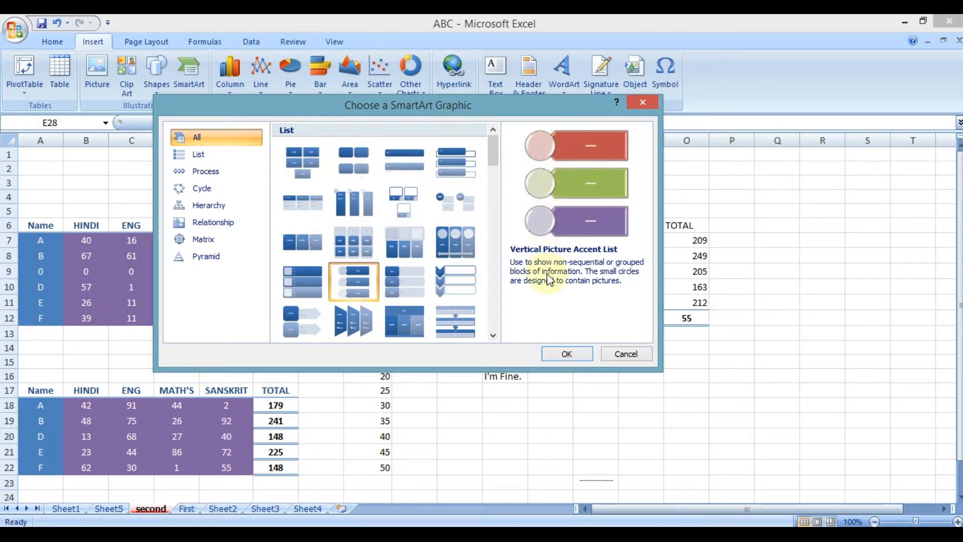
pyautogui.click(566, 355)
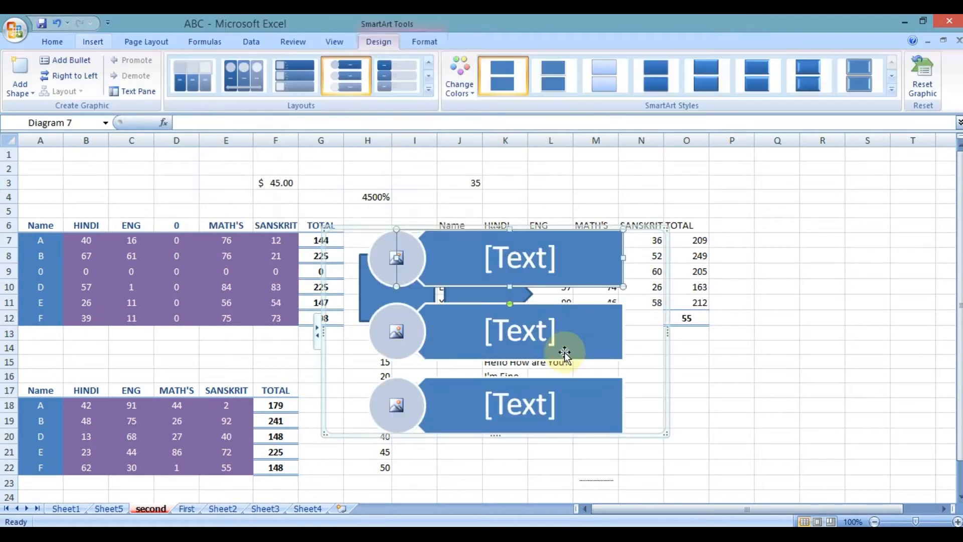
# Move the SmartArt graphic below the greeting text to about I17:P31.
pyautogui.moveTo(479, 223); pyautogui.dragTo(674, 297)
pyautogui.scroll(-1, 675, 297)
pyautogui.scroll(-2, 674, 297)
pyautogui.moveTo(645, 375); pyautogui.dragTo(528, 471)
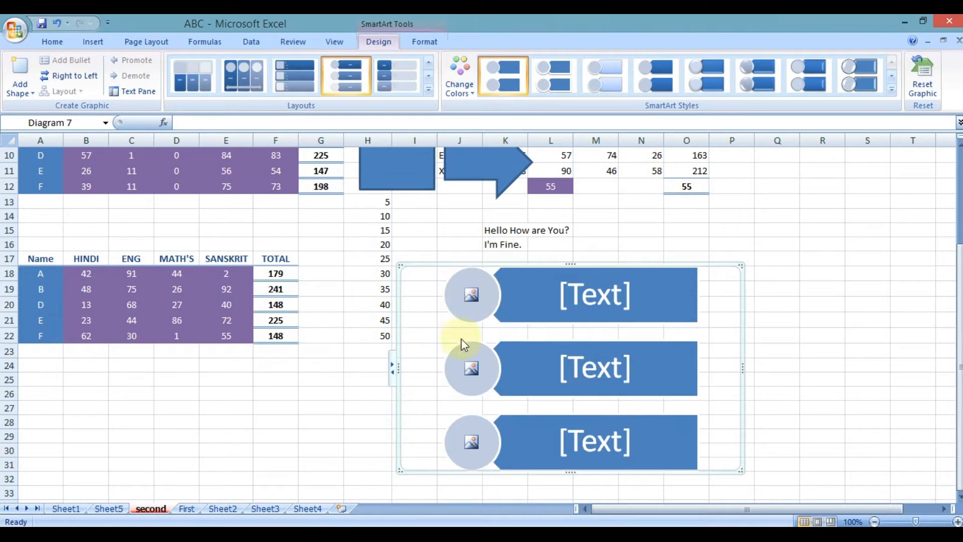
# Fill the first SmartArt picture circle with the FIRST AiD image, and delete the whole graphic.
pyautogui.click(472, 295)
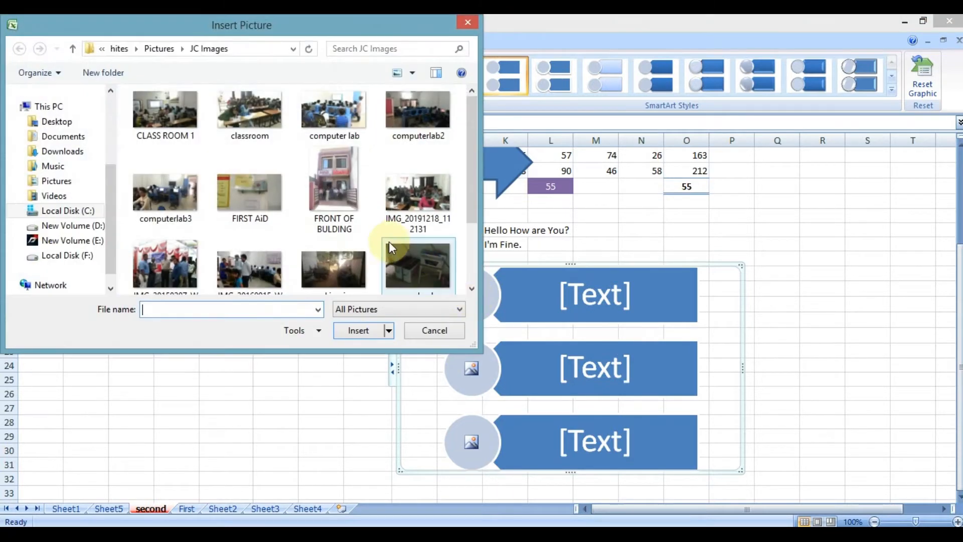
pyautogui.click(271, 215)
pyautogui.doubleClick(272, 219)
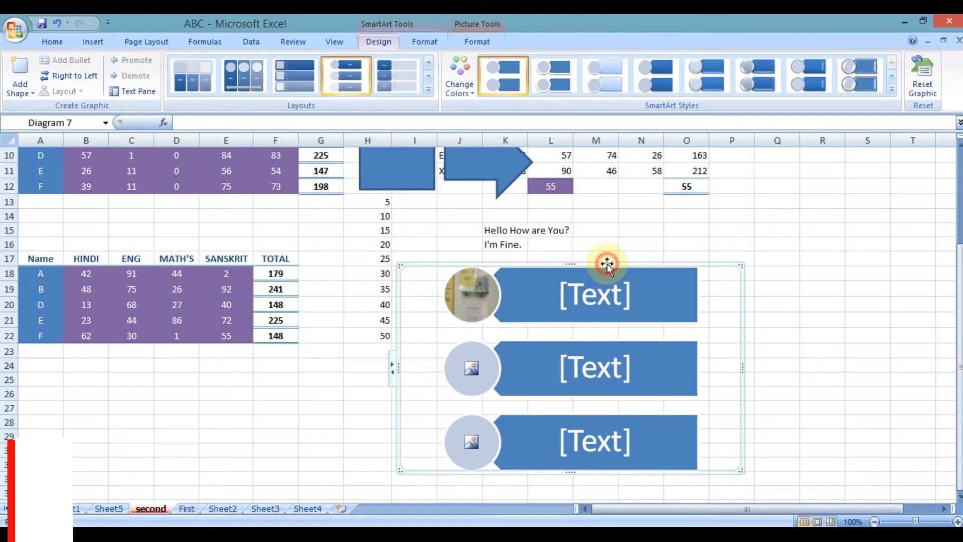
pyautogui.press('Delete')
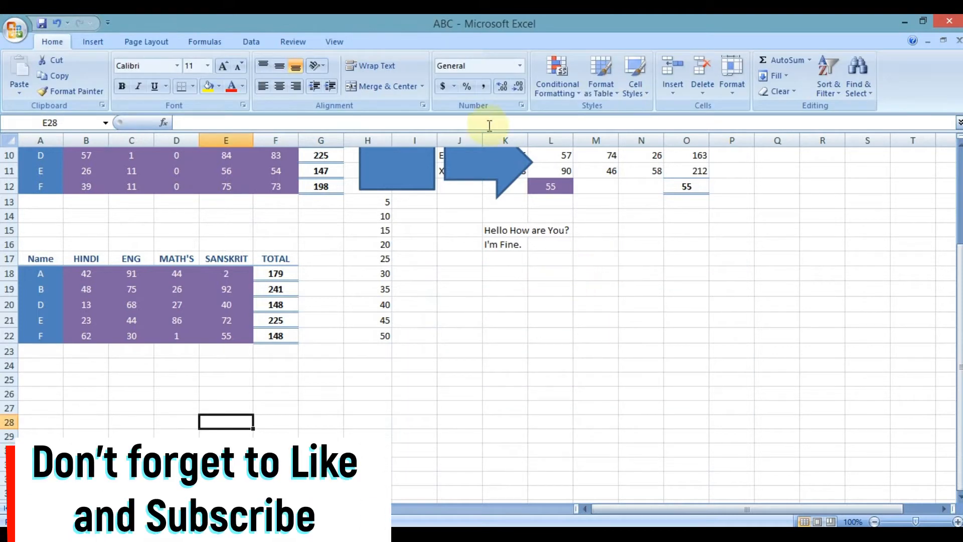
# Look through the available chart types, including Line, Column, Pie, Bar and Area.
pyautogui.scroll(-1, 434, 96)
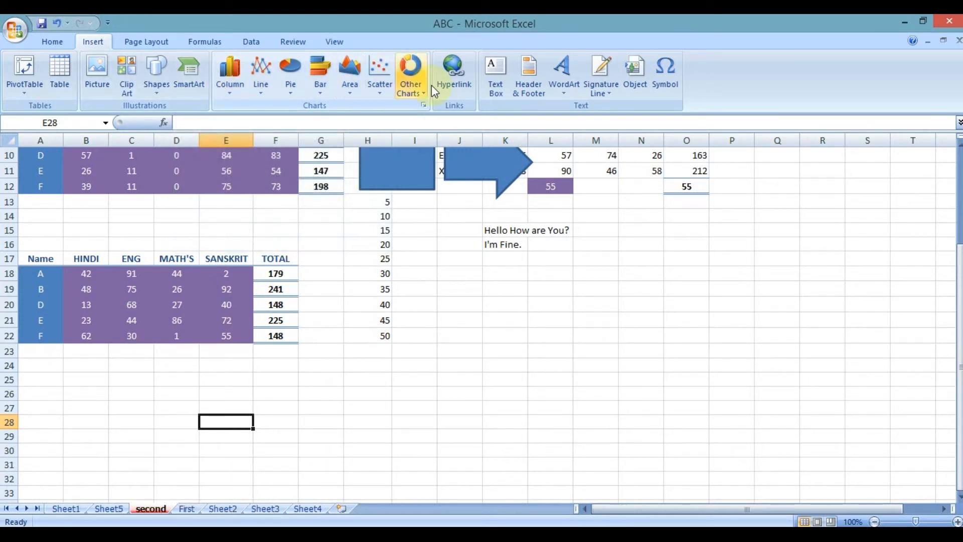
pyautogui.click(417, 92)
pyautogui.click(411, 80)
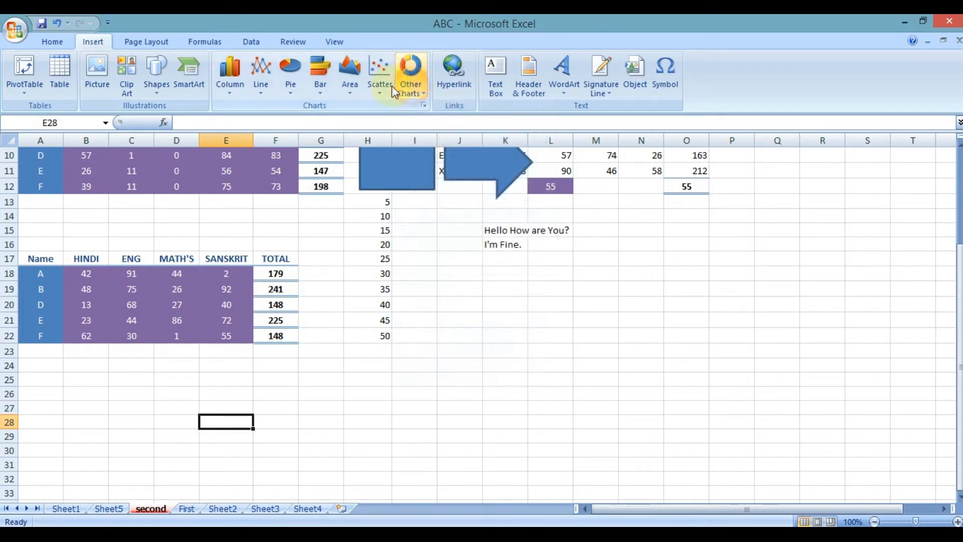
pyautogui.click(261, 94)
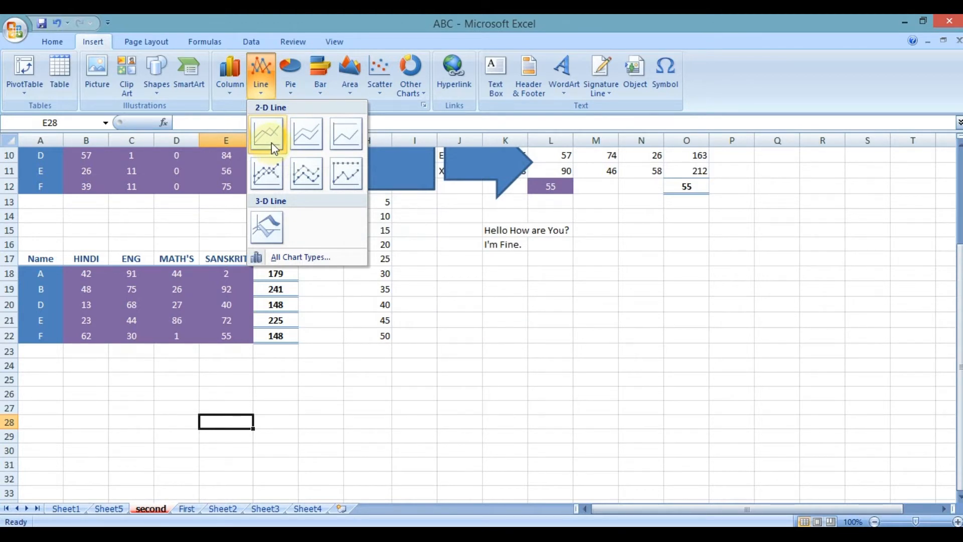
pyautogui.click(230, 86)
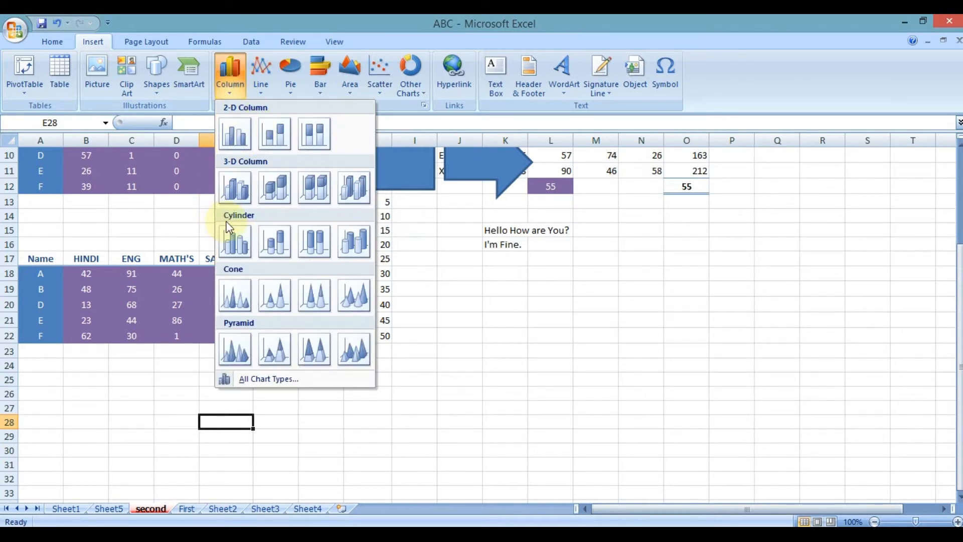
pyautogui.click(295, 89)
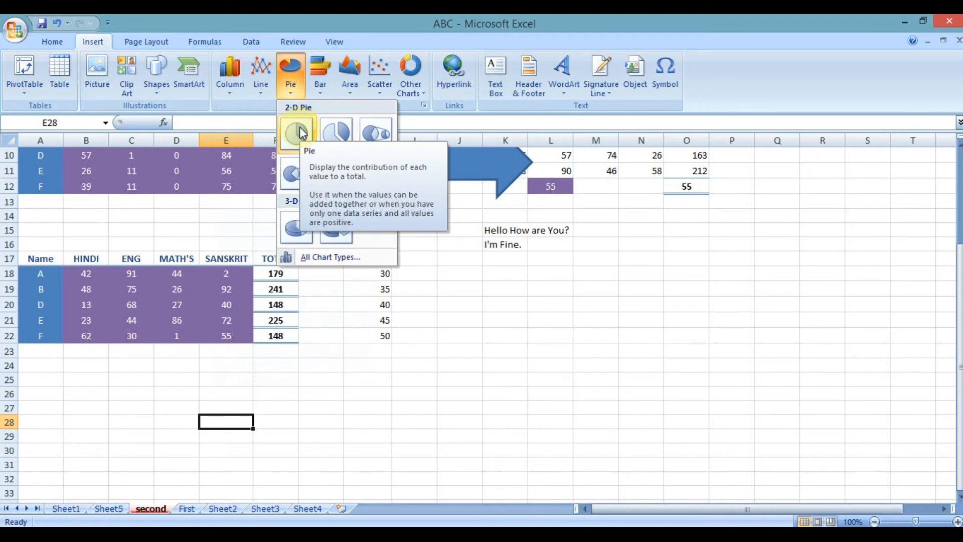
pyautogui.click(324, 86)
pyautogui.click(345, 89)
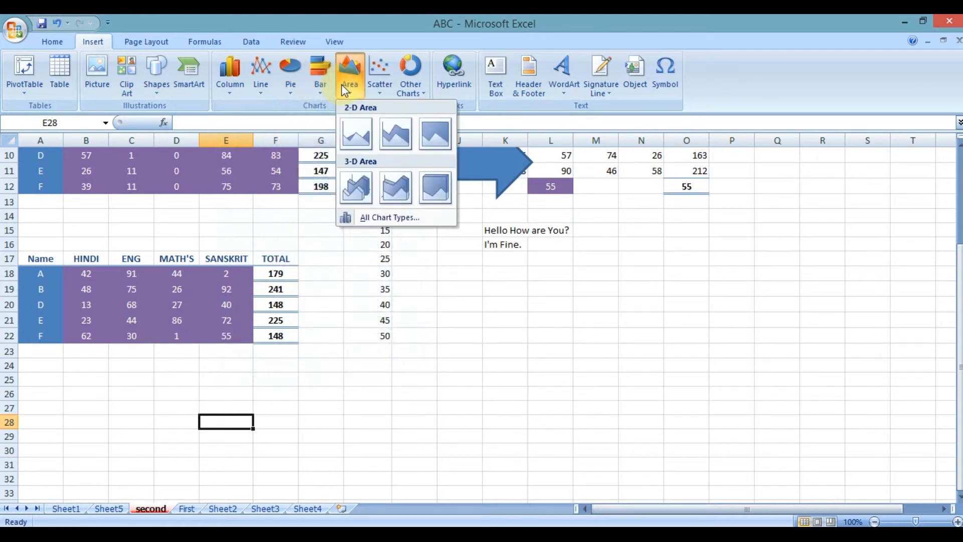
# Insert a clustered column chart without source data at about I15:P29, and delete it.
pyautogui.click(226, 90)
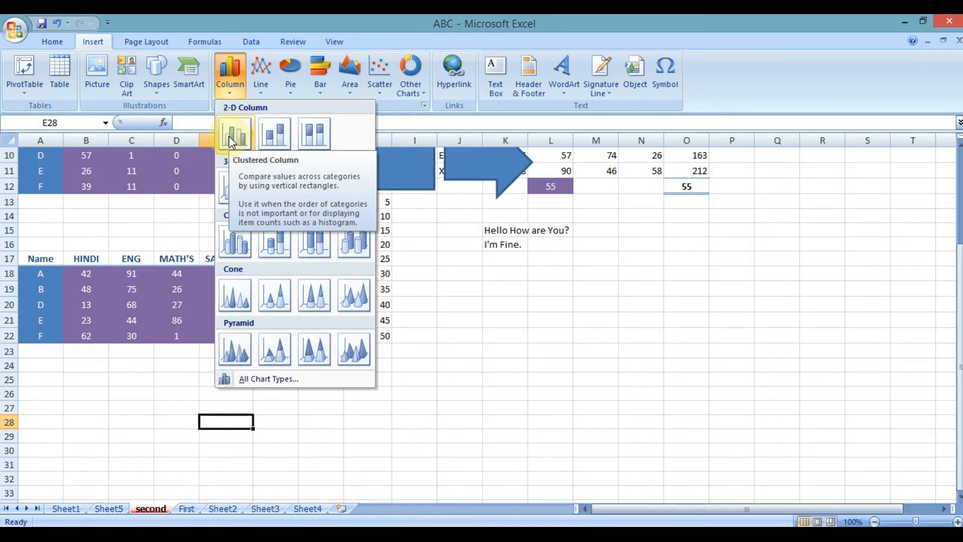
pyautogui.click(232, 142)
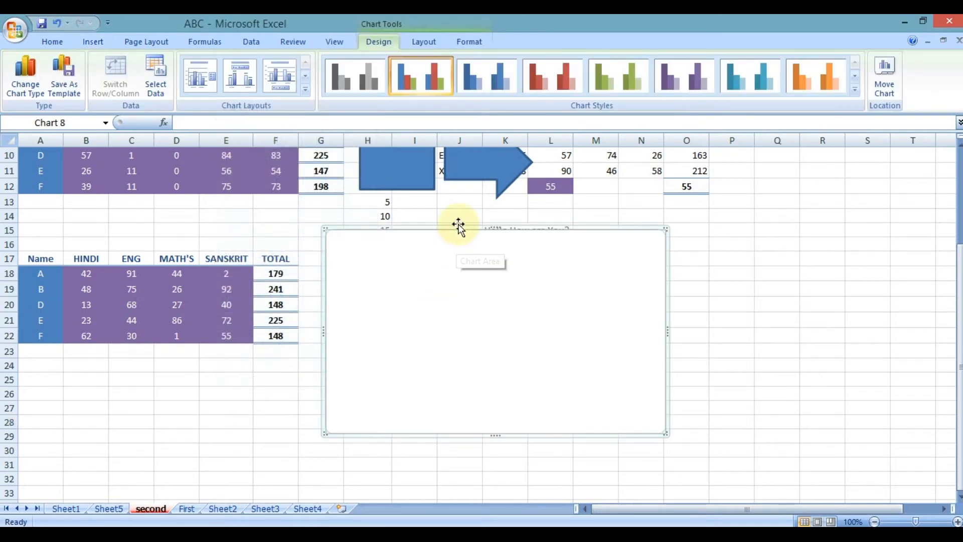
pyautogui.moveTo(459, 227); pyautogui.dragTo(535, 227)
pyautogui.scroll(3, 534, 292)
pyautogui.scroll(-3, 533, 292)
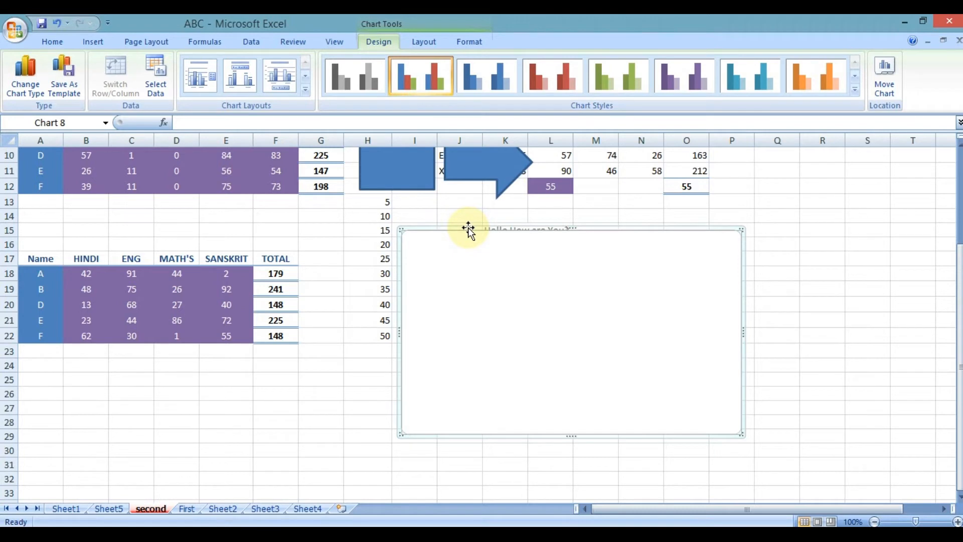
pyautogui.press('Delete')
# Insert a clustered column chart of the lower marks table, including the totals, from A17:F22.
pyautogui.click(41, 260)
pyautogui.moveTo(50, 270); pyautogui.dragTo(278, 339)
pyautogui.scroll(-1, 329, 80)
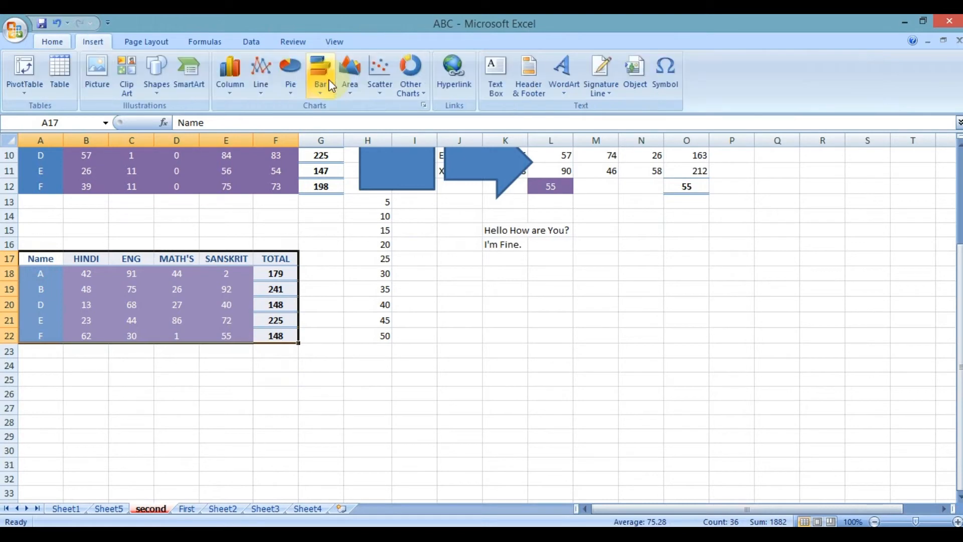
pyautogui.click(232, 89)
pyautogui.click(239, 132)
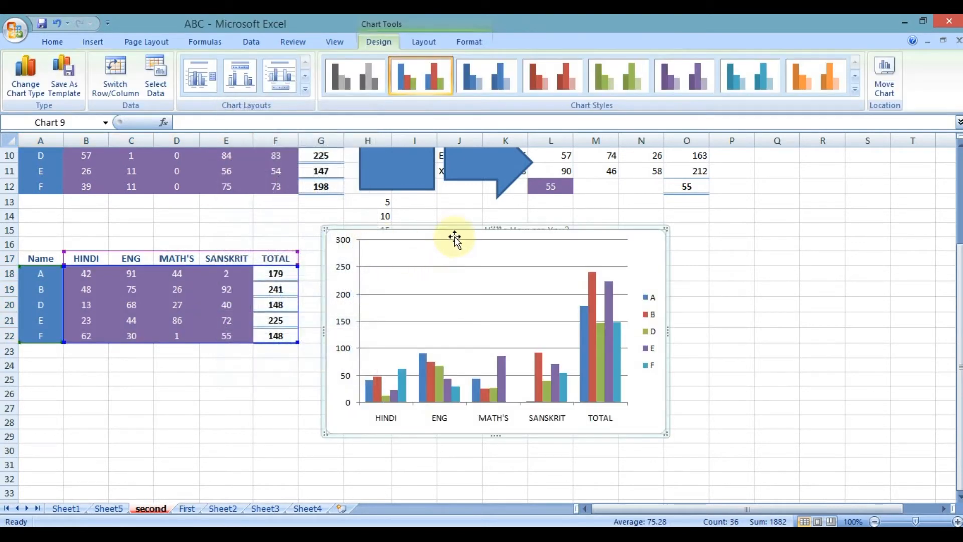
# Move the chart below the first greeting line to about H16:O30, and delete it.
pyautogui.moveTo(453, 231); pyautogui.dragTo(496, 242)
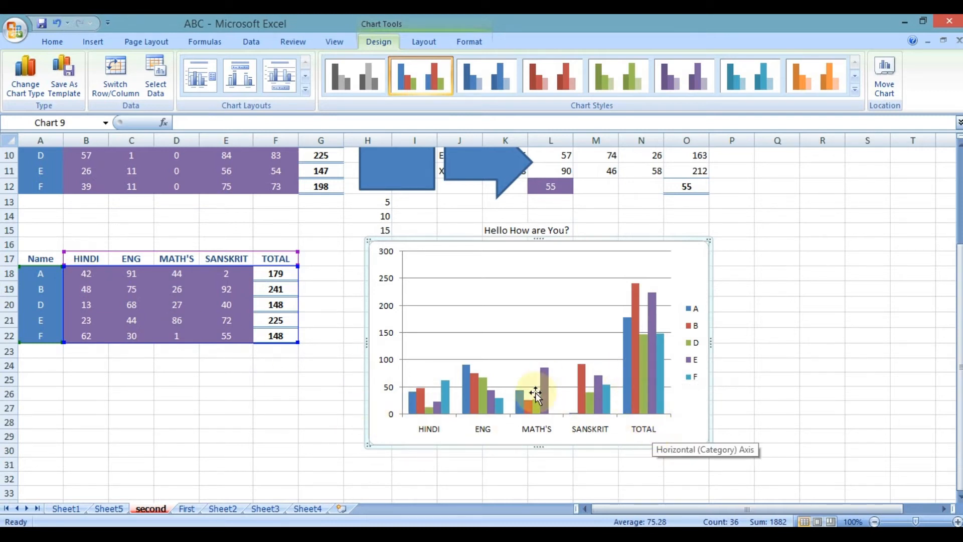
pyautogui.moveTo(641, 348)
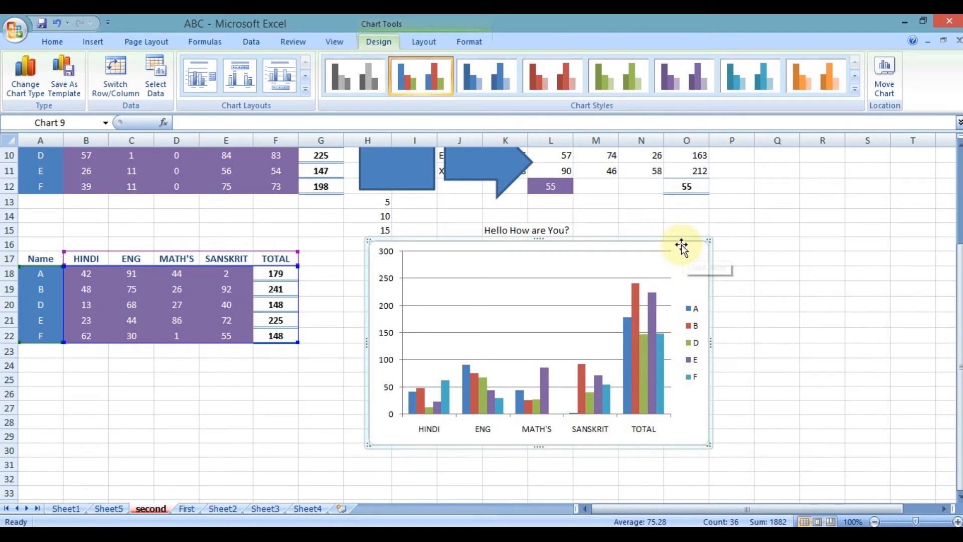
pyautogui.press('Delete')
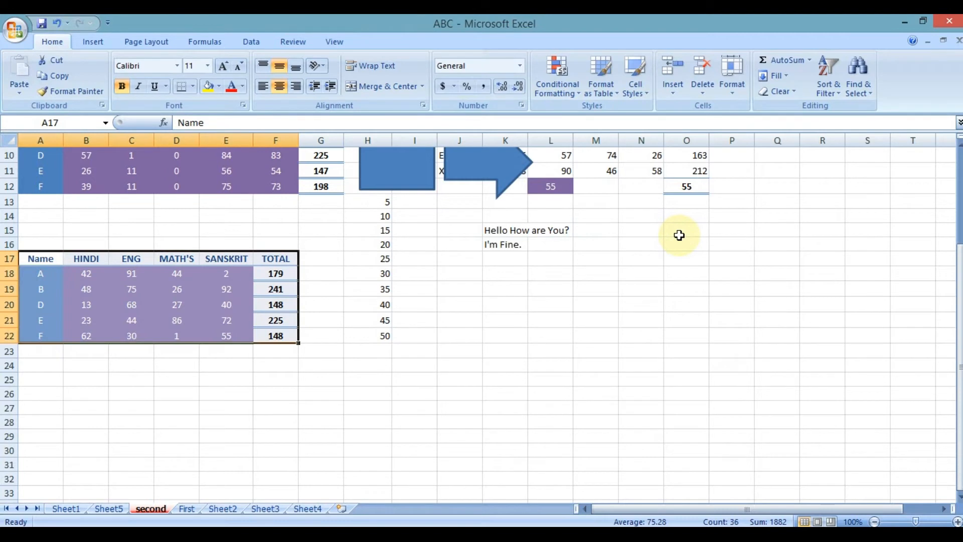
# Insert a clustered column chart of the lower marks table without the totals, using A17:E22.
pyautogui.moveTo(40, 257)
pyautogui.mouseDown()
pyautogui.moveTo(139, 265)
pyautogui.moveTo(233, 340)
pyautogui.moveTo(56, 257)
pyautogui.mouseUp()
pyautogui.click(233, 335)
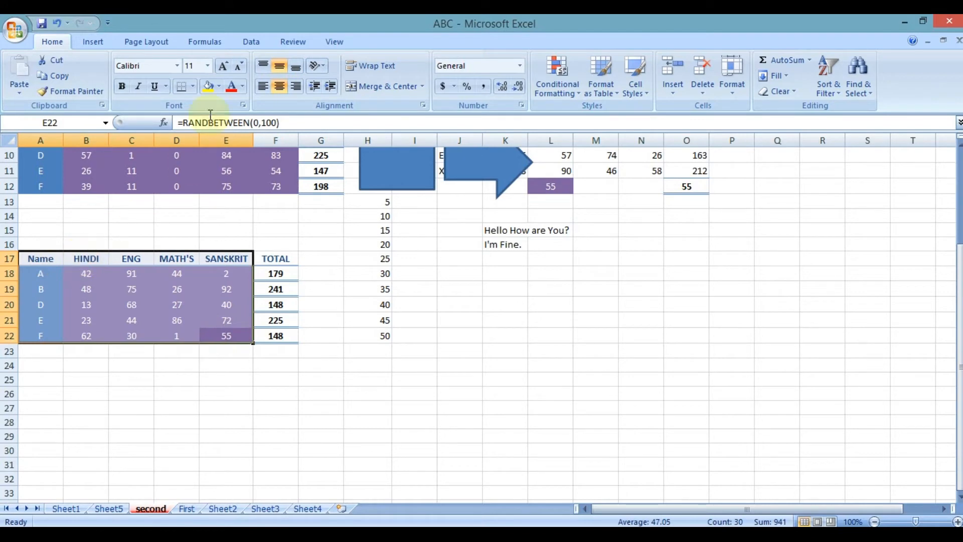
pyautogui.scroll(-1, 200, 62)
pyautogui.click(200, 62)
pyautogui.click(233, 134)
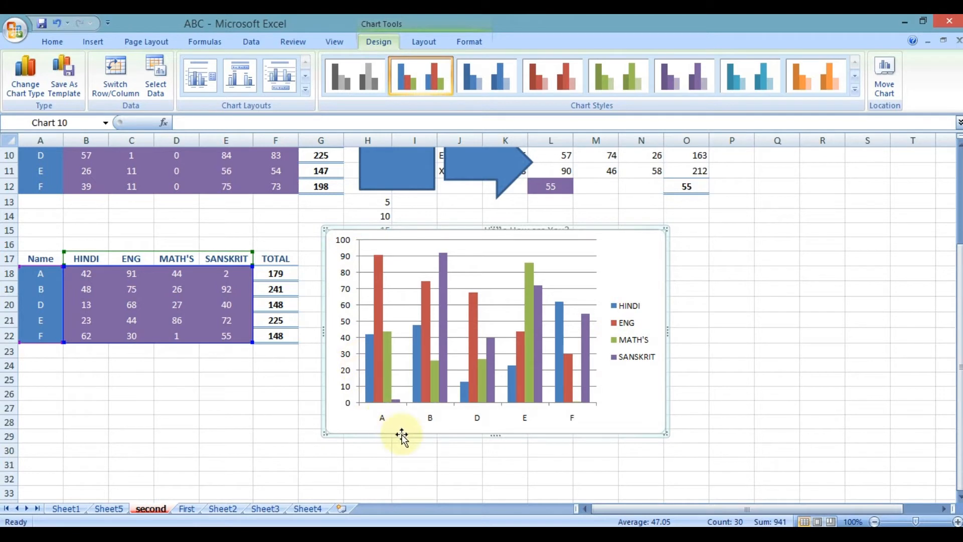
# Inspect the HINDI and ENG columns for student A in the chart, and delete the chart.
pyautogui.moveTo(368, 340)
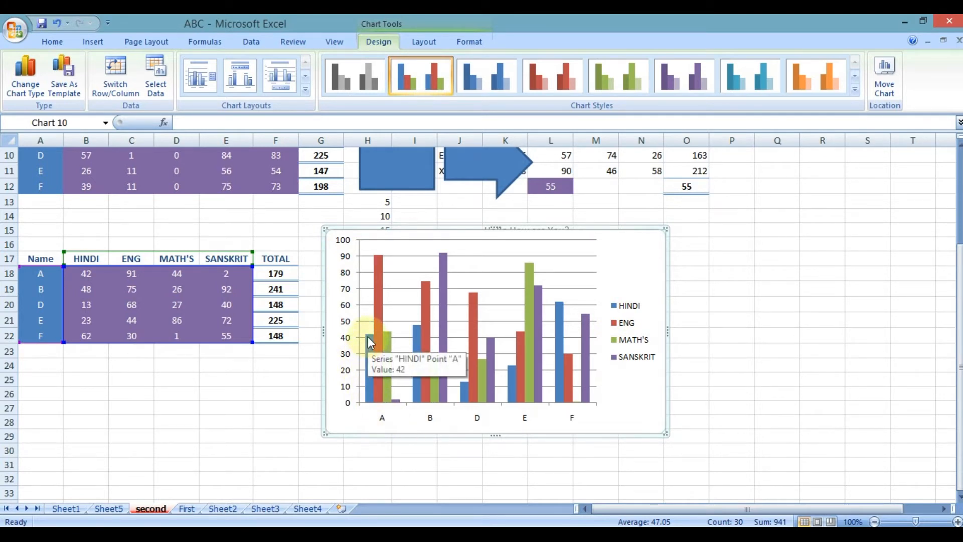
pyautogui.moveTo(380, 263)
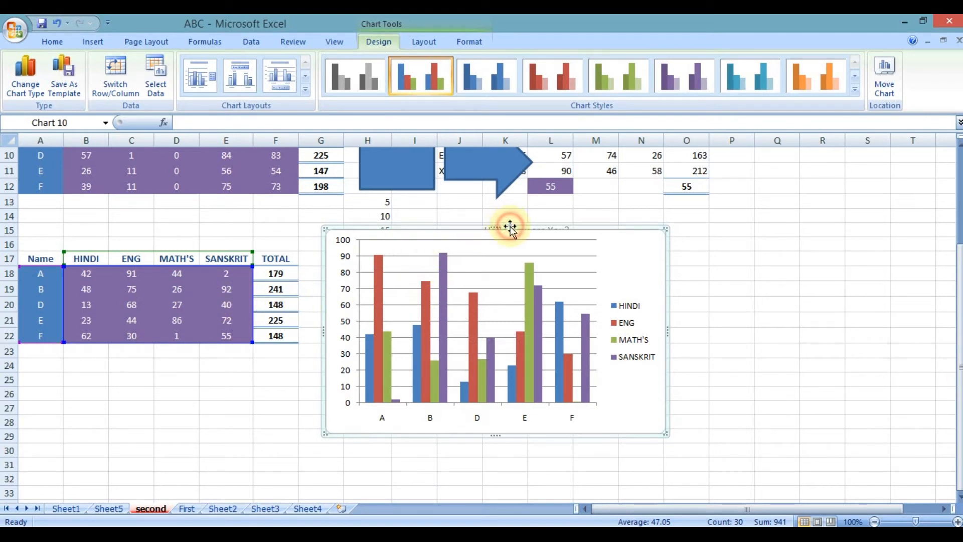
pyautogui.press('Delete')
pyautogui.press('End')
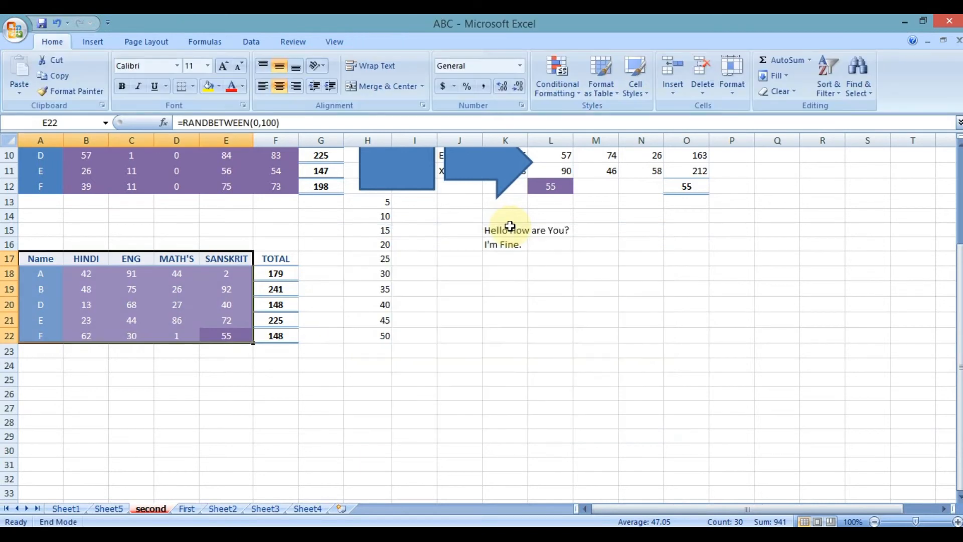
# Insert a hyperlink in cell L19 to the My Resume.docx file in the Documents folder.
pyautogui.click(548, 288)
pyautogui.scroll(-2, 355, 98)
pyautogui.scroll(2, 351, 86)
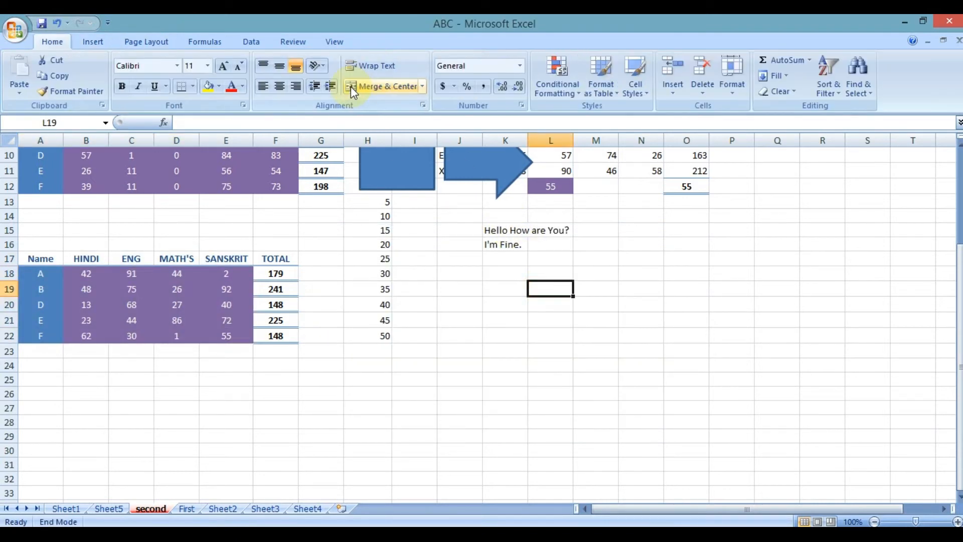
pyautogui.scroll(-1, 350, 86)
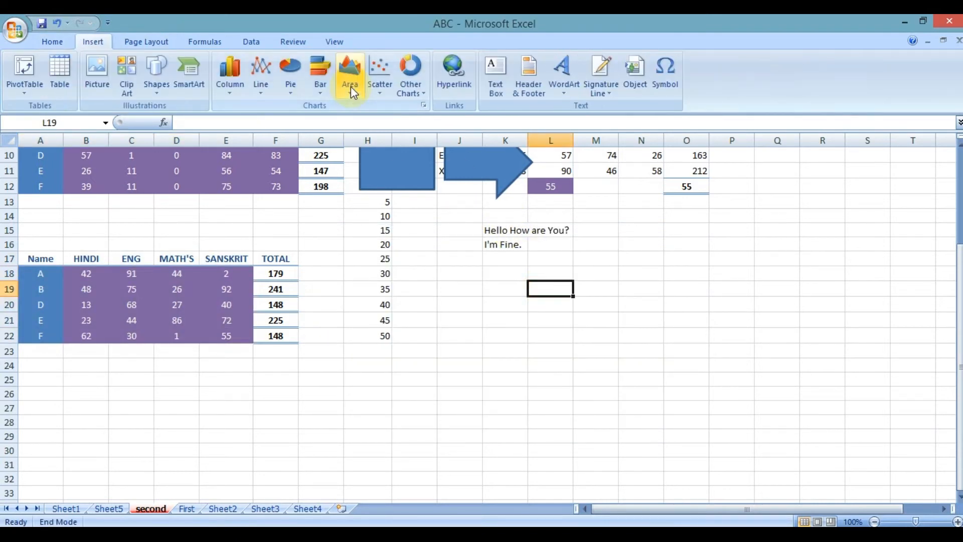
pyautogui.click(462, 86)
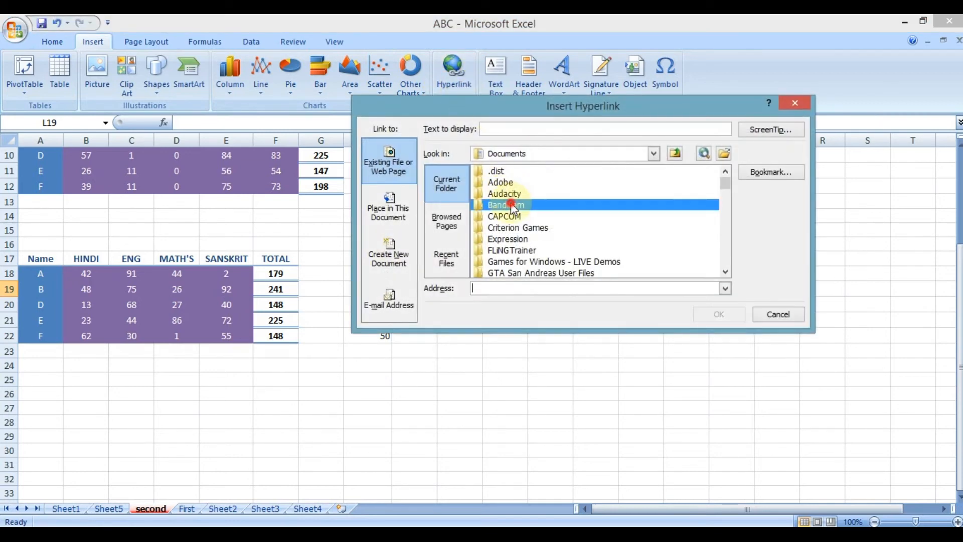
pyautogui.click(508, 205)
pyautogui.scroll(-8, 522, 205)
pyautogui.scroll(-3, 521, 205)
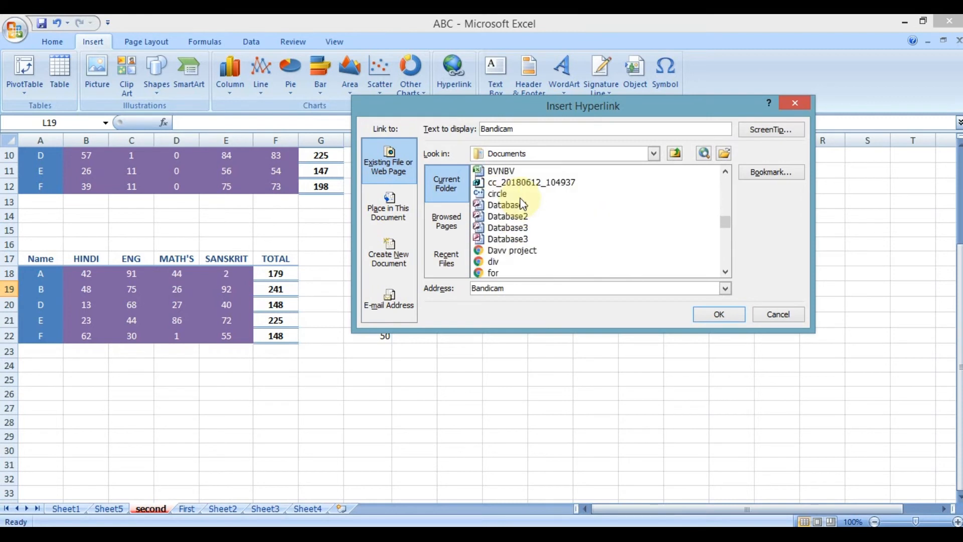
pyautogui.scroll(2, 525, 202)
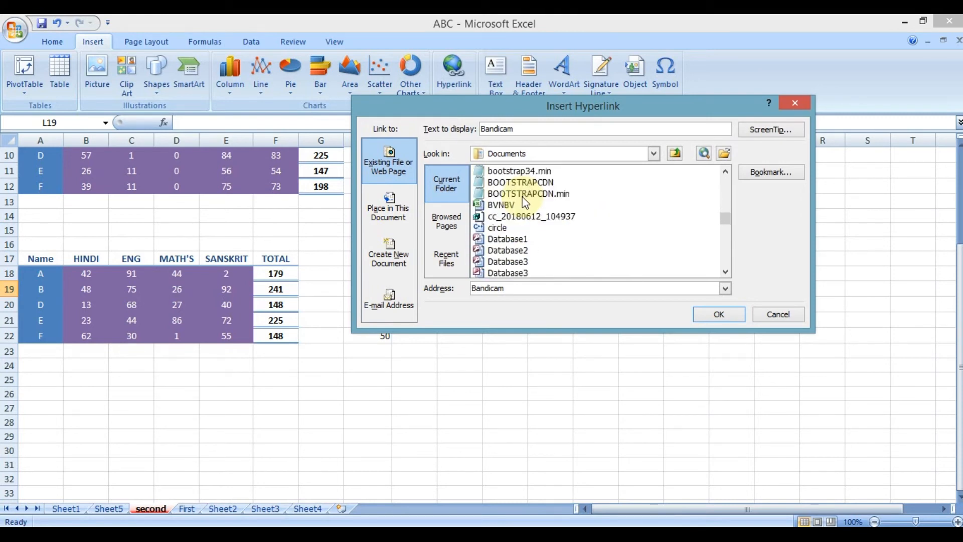
pyautogui.scroll(1, 525, 199)
pyautogui.scroll(-2, 524, 199)
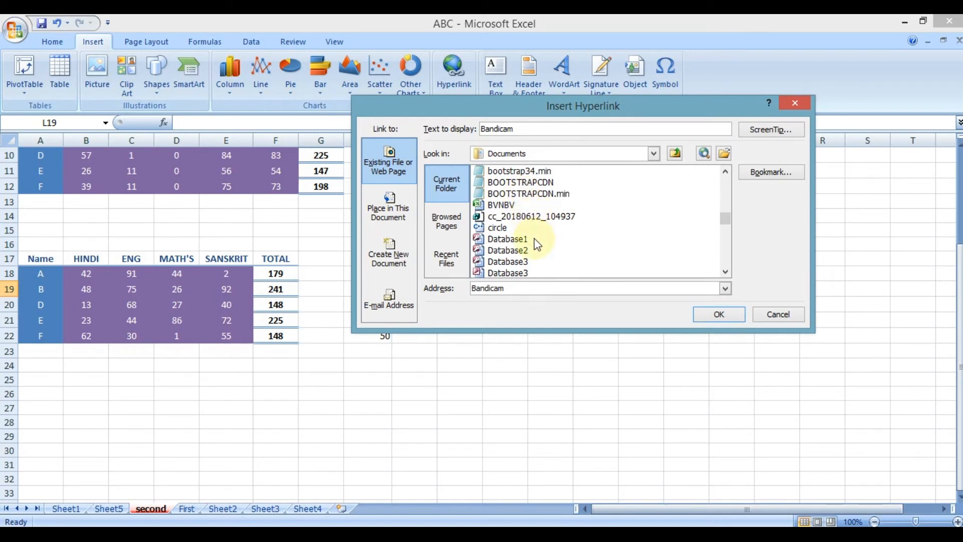
pyautogui.scroll(-4, 538, 238)
pyautogui.scroll(-3, 539, 240)
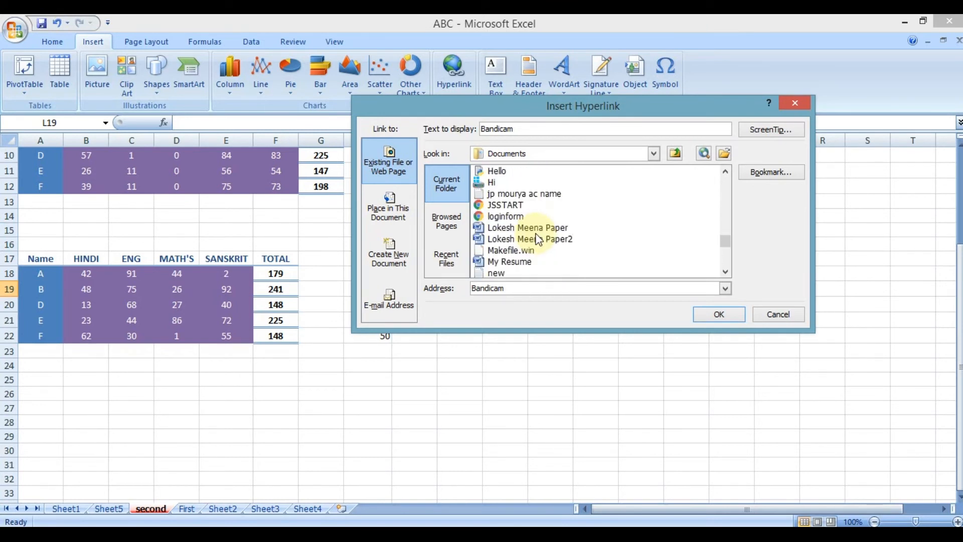
pyautogui.click(530, 261)
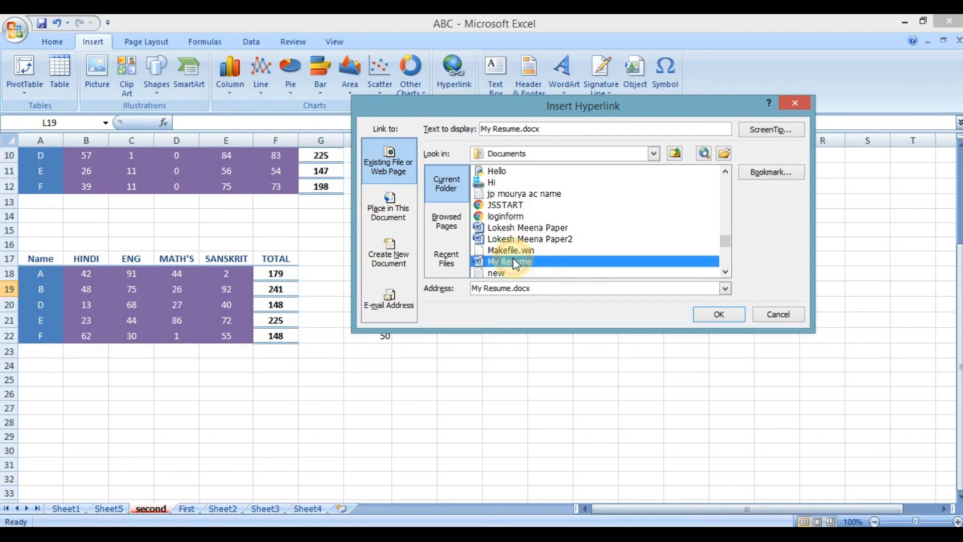
pyautogui.click(716, 316)
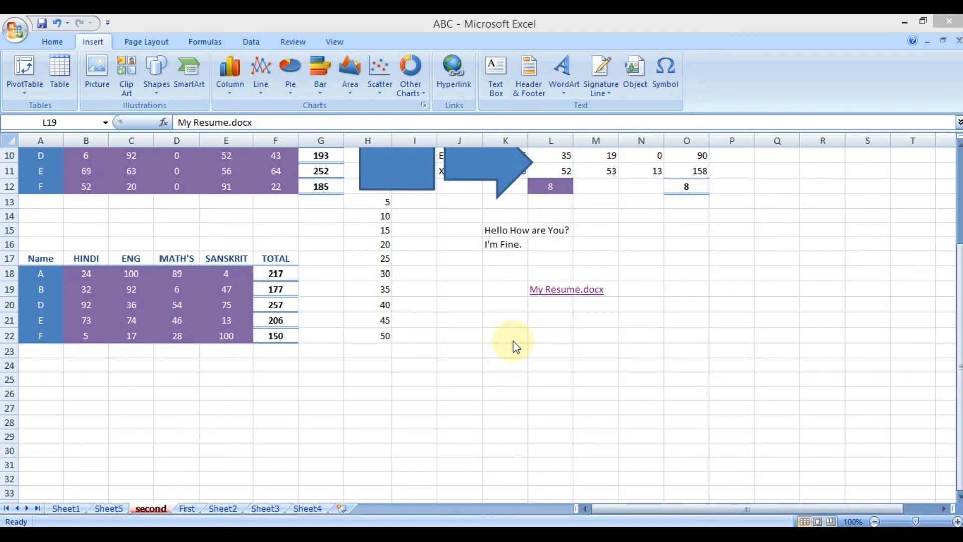
# Follow the hyperlink in L19 to view the linked document in Word, and switch back to Excel.
pyautogui.click(553, 290)
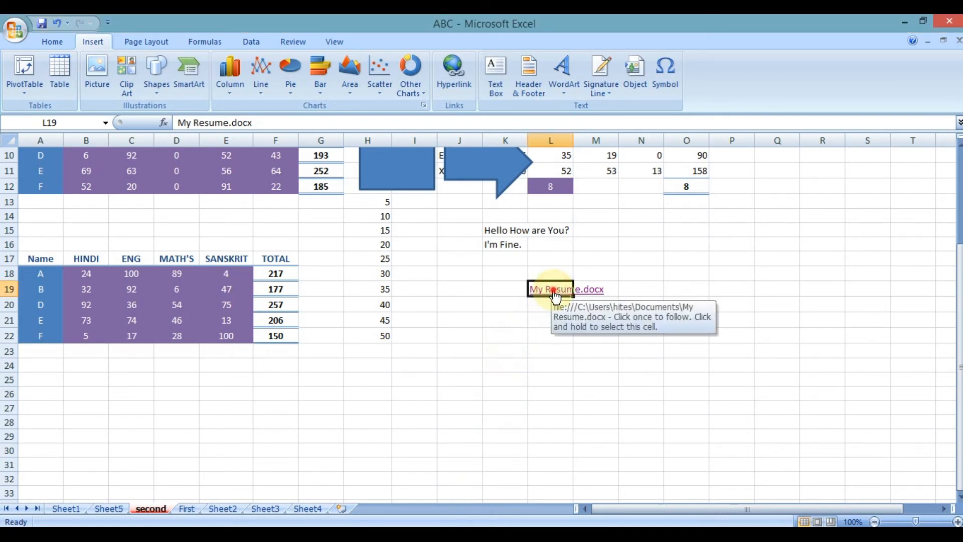
pyautogui.click(555, 296)
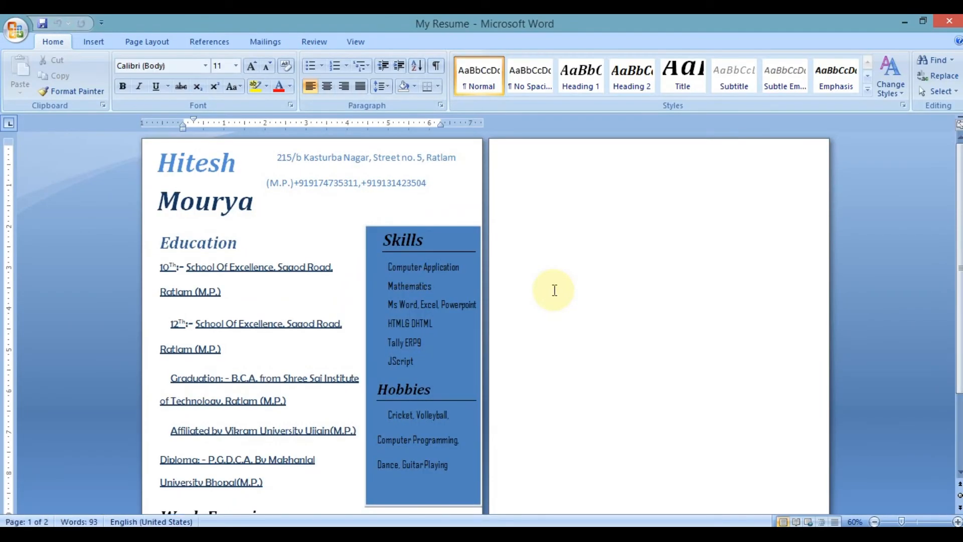
pyautogui.hotkey('alt', 'Tab')
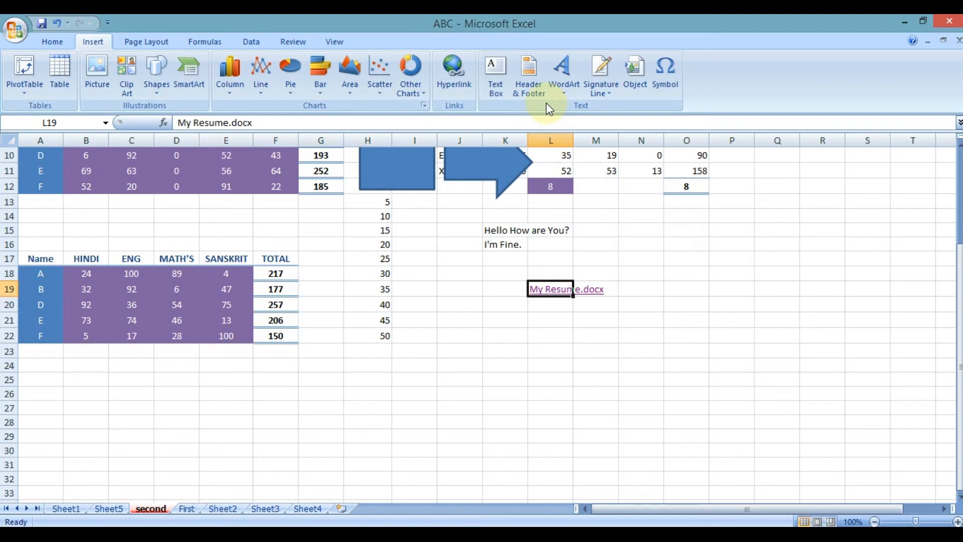
# Draw an empty text box at about I20:M24, below the hyperlink.
pyautogui.click(507, 83)
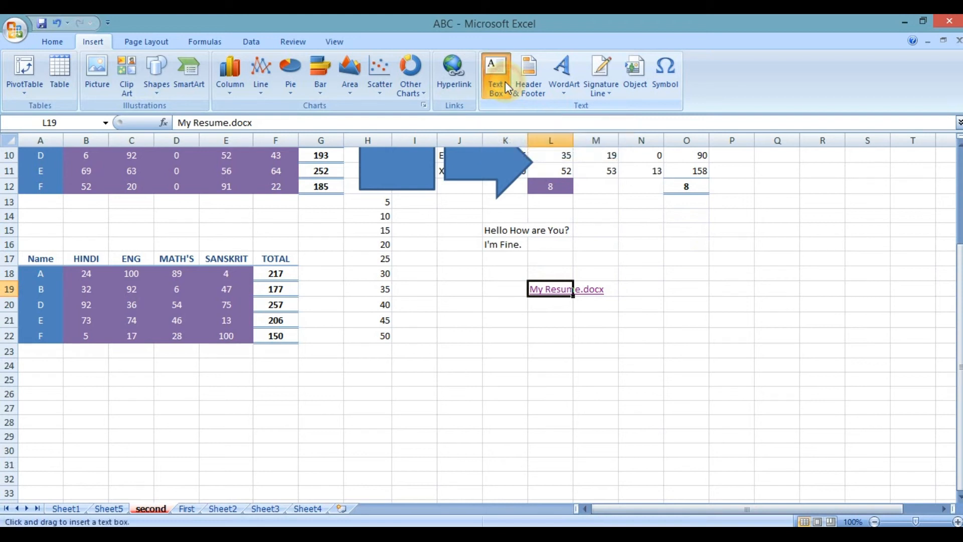
pyautogui.moveTo(427, 304)
pyautogui.mouseDown()
pyautogui.moveTo(572, 387)
pyautogui.moveTo(616, 377)
pyautogui.mouseUp()
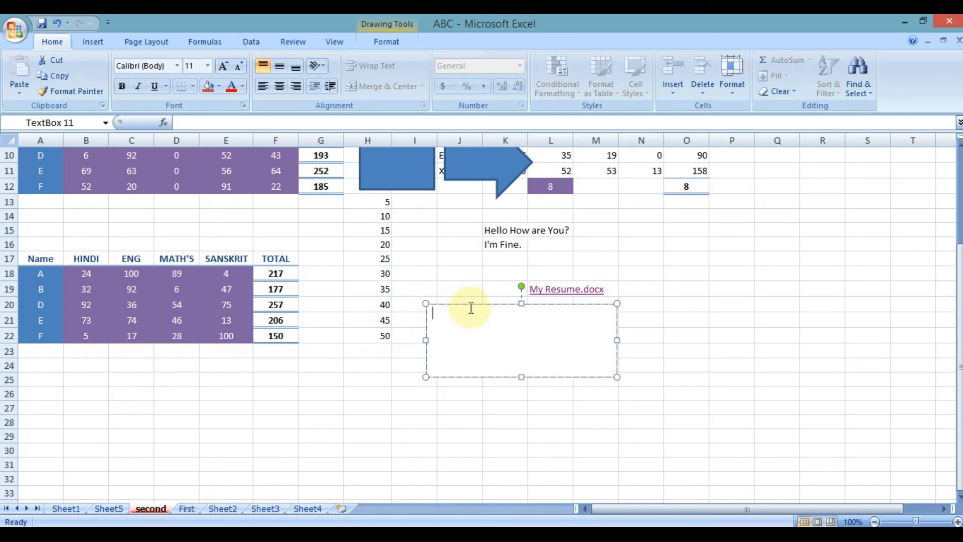
# Move the text box below the lower marks table to about B25:F29, and delete it.
pyautogui.moveTo(471, 303); pyautogui.dragTo(134, 375)
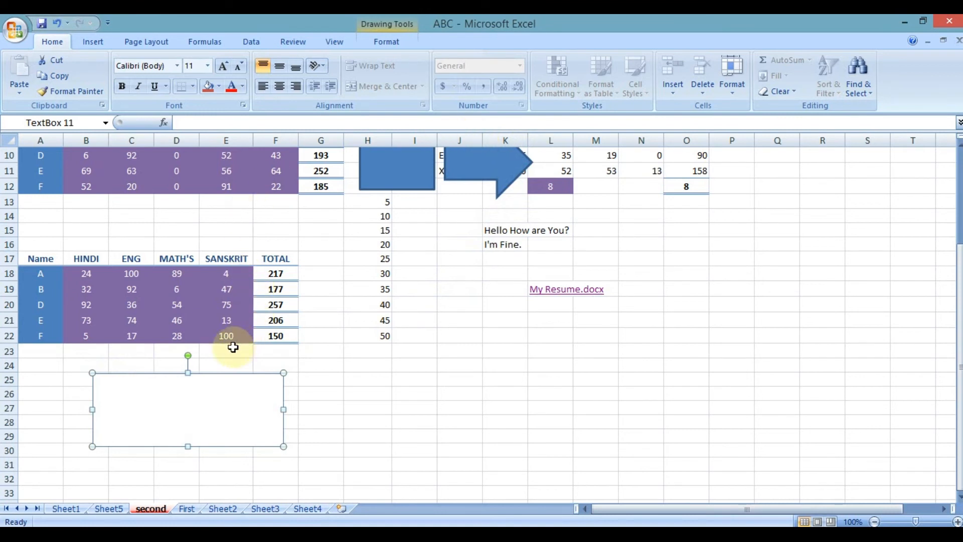
pyautogui.moveTo(213, 371); pyautogui.dragTo(189, 370)
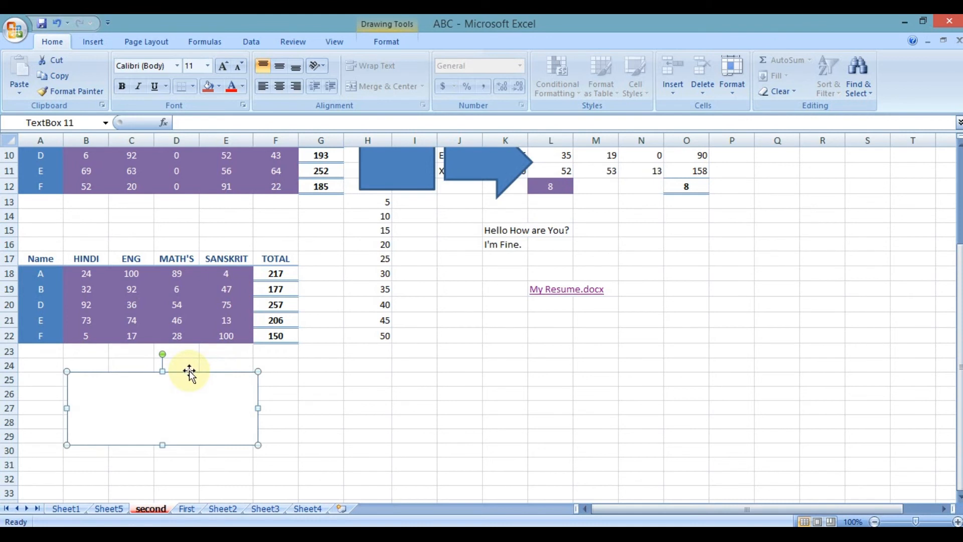
pyautogui.press('Delete')
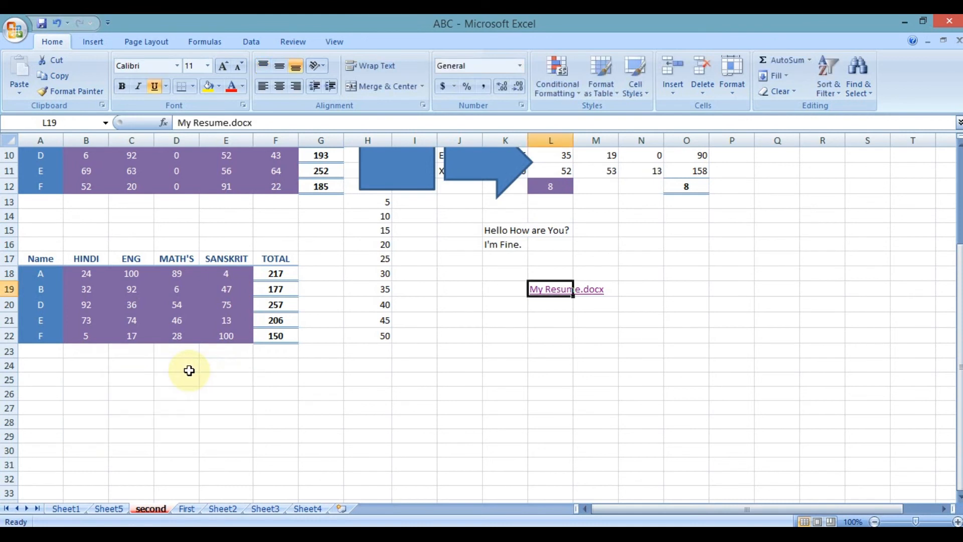
# Switch the worksheet to Page Layout view and look over the header area of its pages.
pyautogui.scroll(-1, 443, 103)
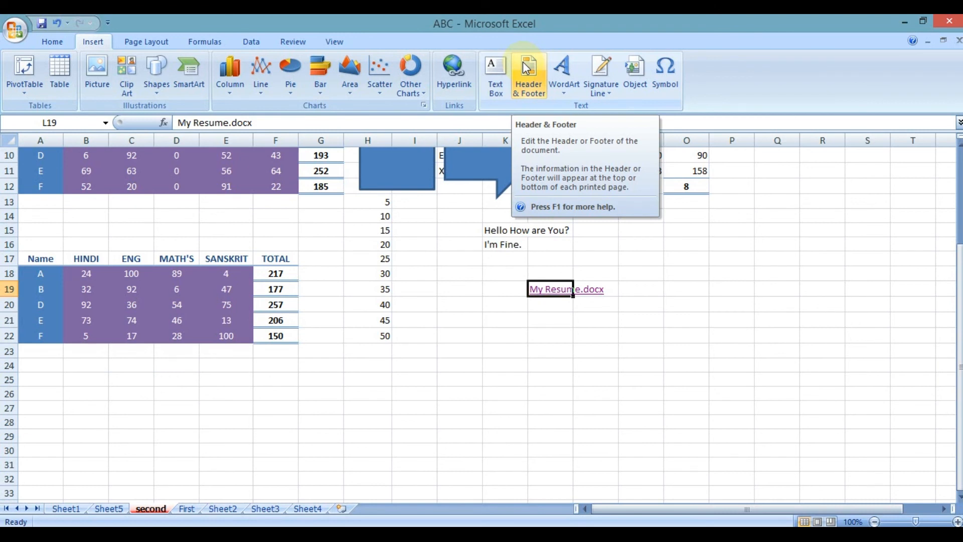
pyautogui.scroll(3, 531, 327)
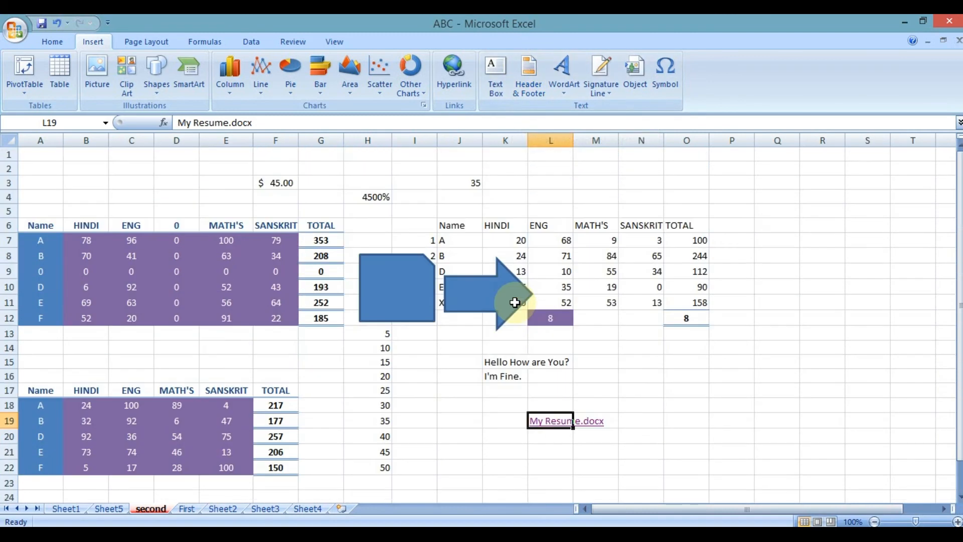
pyautogui.scroll(-9, 435, 288)
pyautogui.scroll(9, 432, 281)
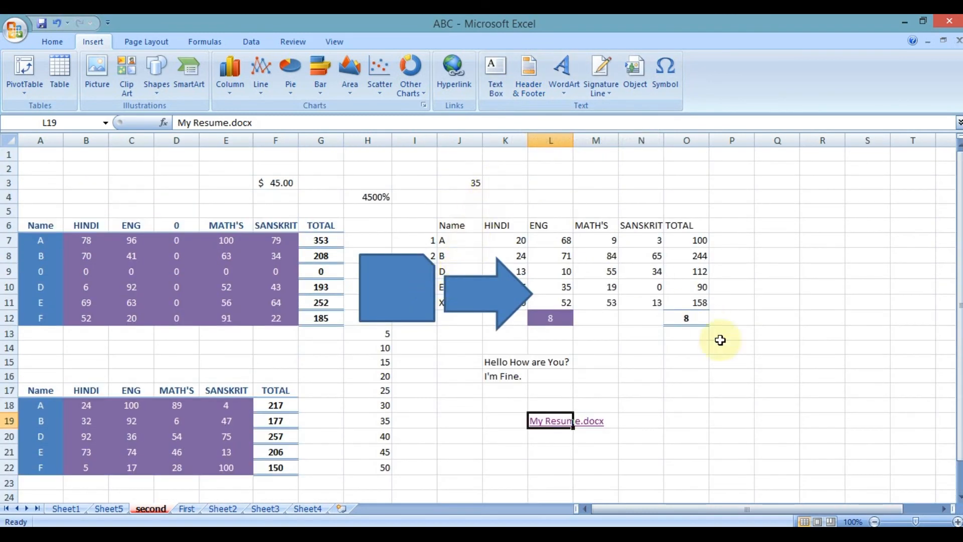
pyautogui.click(818, 522)
pyautogui.scroll(-6, 461, 338)
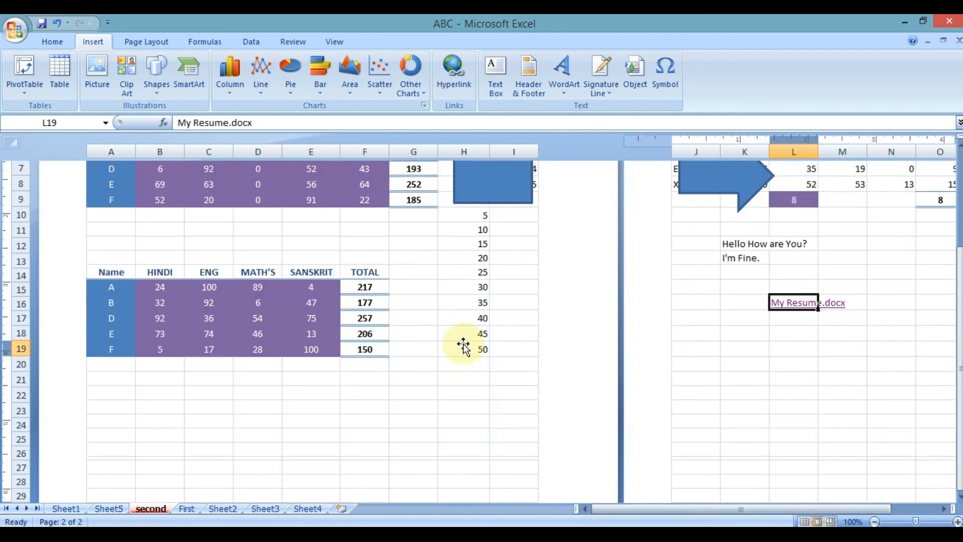
pyautogui.scroll(-4, 463, 338)
pyautogui.scroll(10, 463, 336)
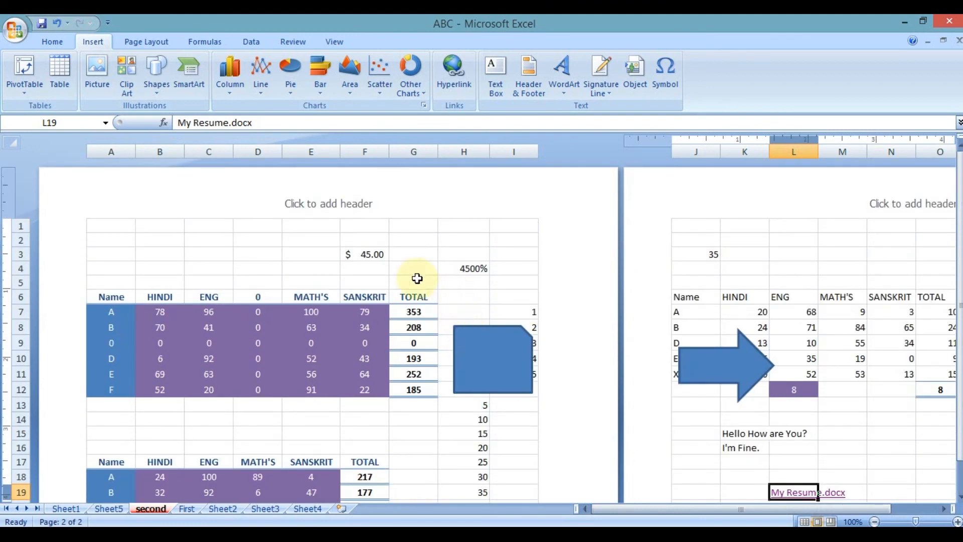
# Enter HHH as the centre header of the worksheet.
pyautogui.click(355, 208)
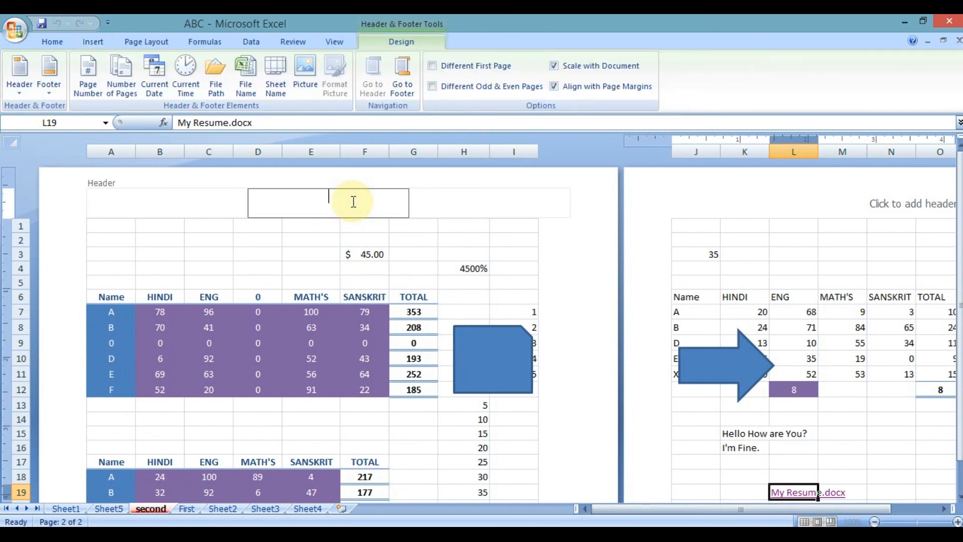
pyautogui.write('HHH')
pyautogui.click(381, 241)
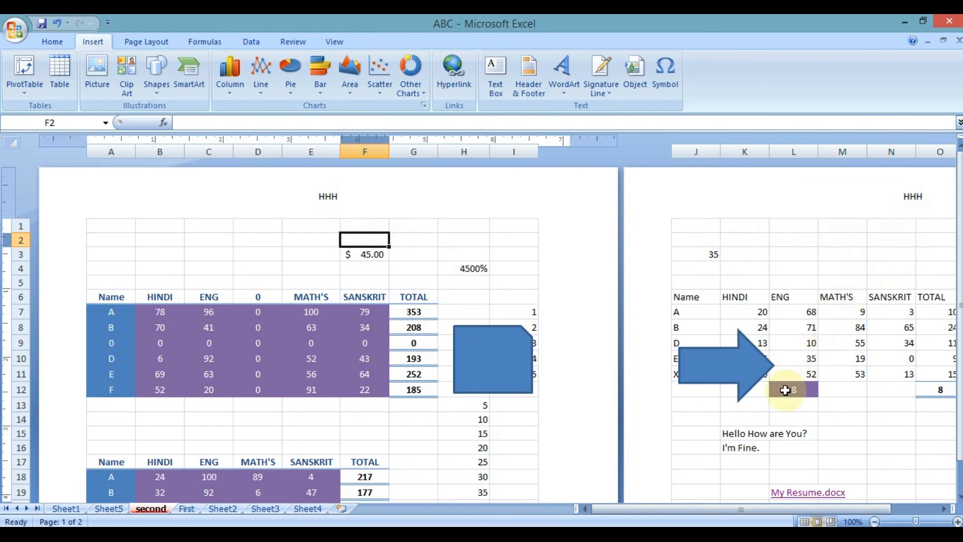
# Examine the header on the following pages, including the blank page from column S, and return to cell H3 on the first page.
pyautogui.moveTo(691, 507); pyautogui.dragTo(916, 508)
pyautogui.click(945, 508)
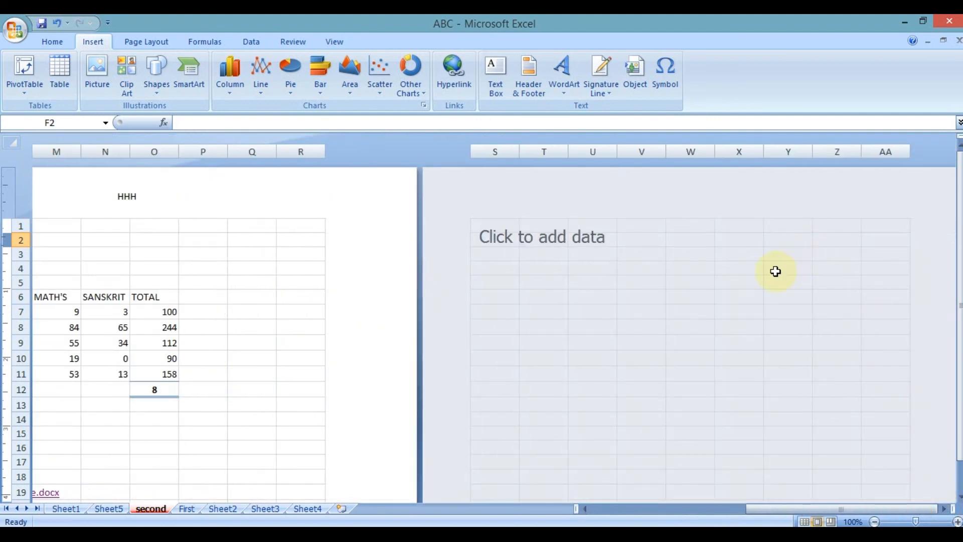
pyautogui.click(715, 261)
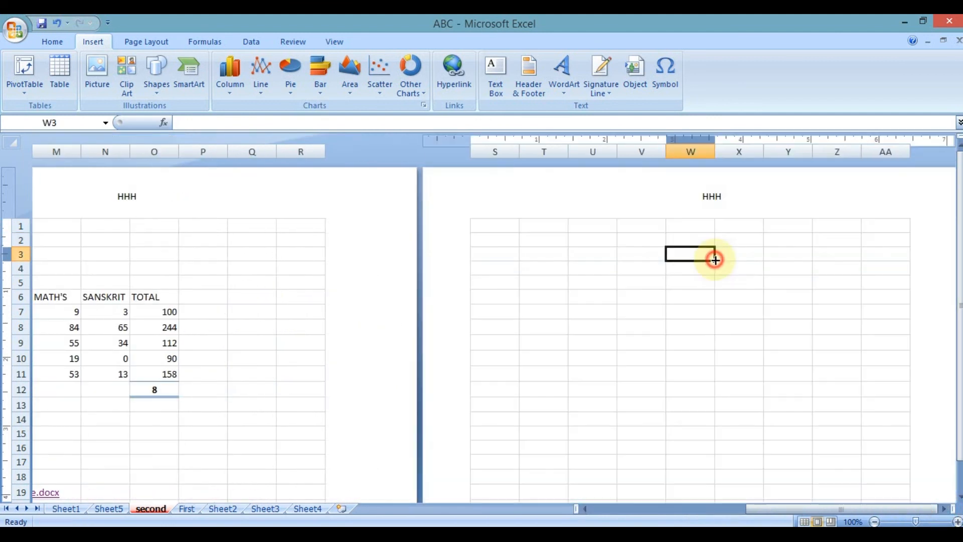
pyautogui.click(260, 291)
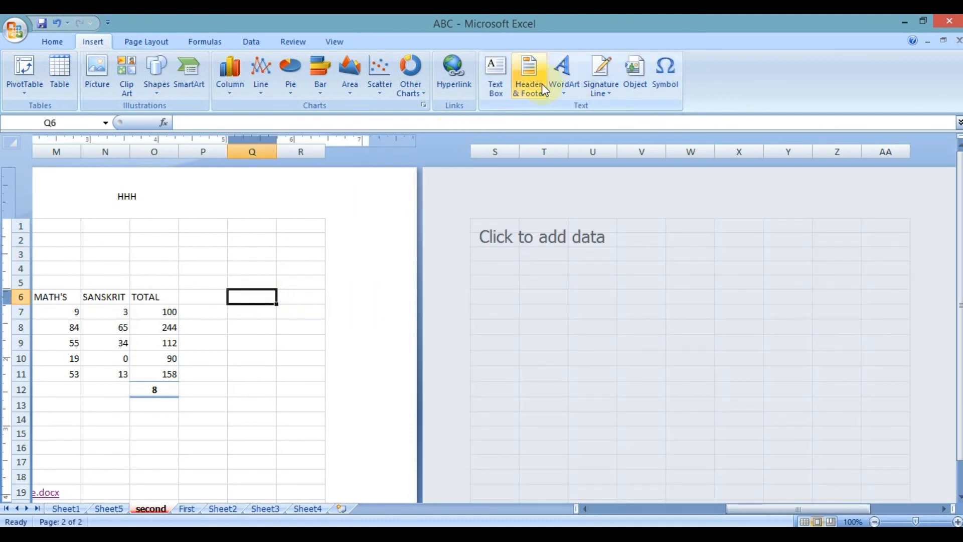
pyautogui.click(609, 508)
pyautogui.click(609, 508)
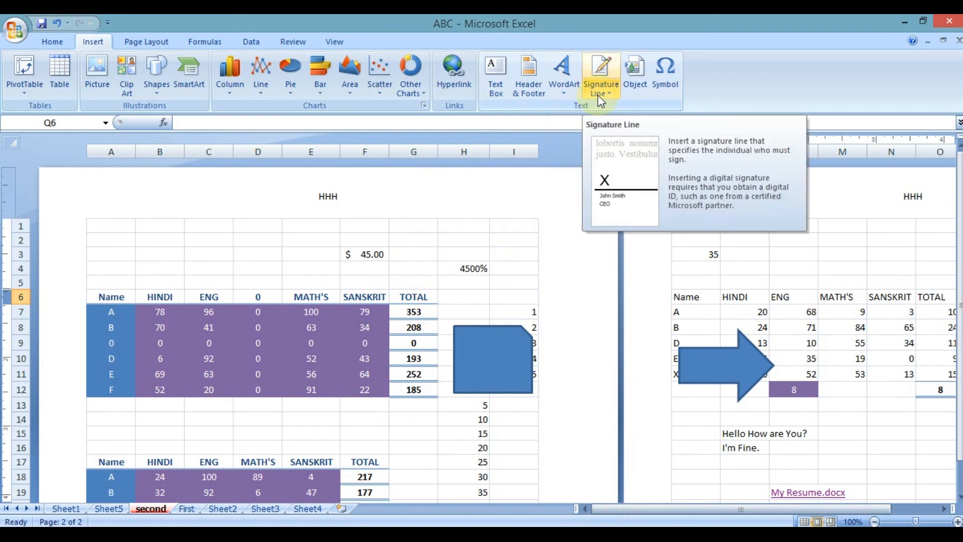
pyautogui.click(449, 256)
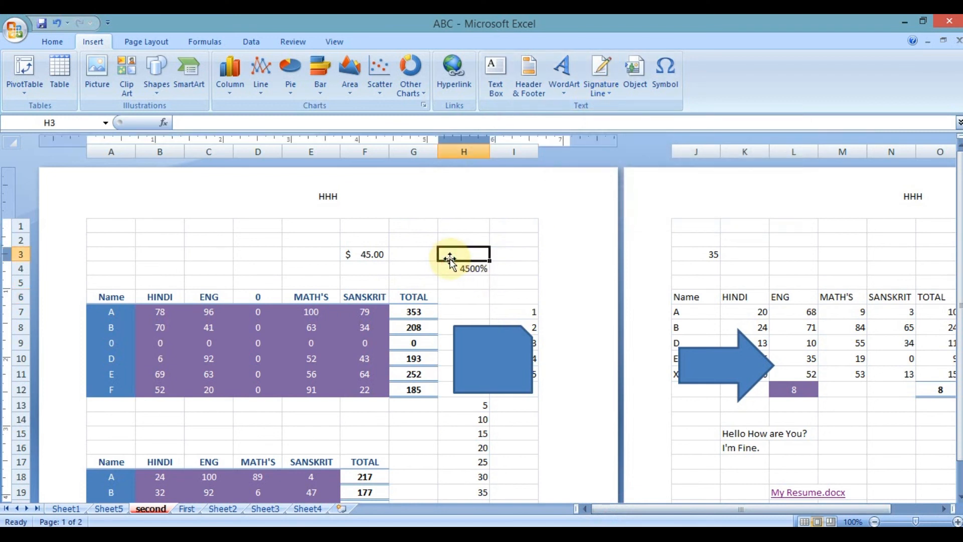